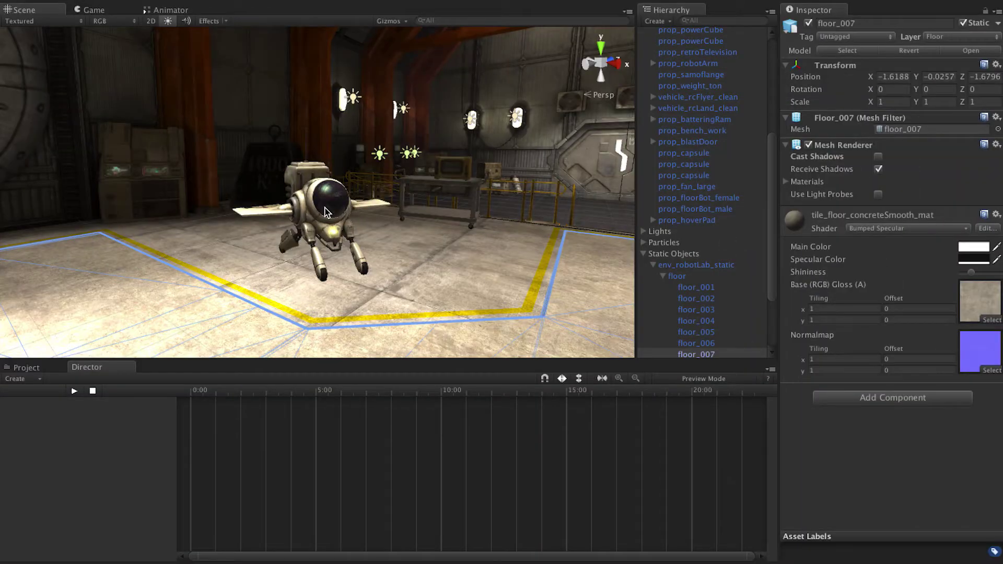
- Create a 30-second cutscene named Cutscene with one director group, one shot track and two audio tracks
{"action": "left_click", "coordinate": [325, 212]}
{"action": "left_click", "coordinate": [383, 222]}
{"action": "left_click", "coordinate": [344, 226]}
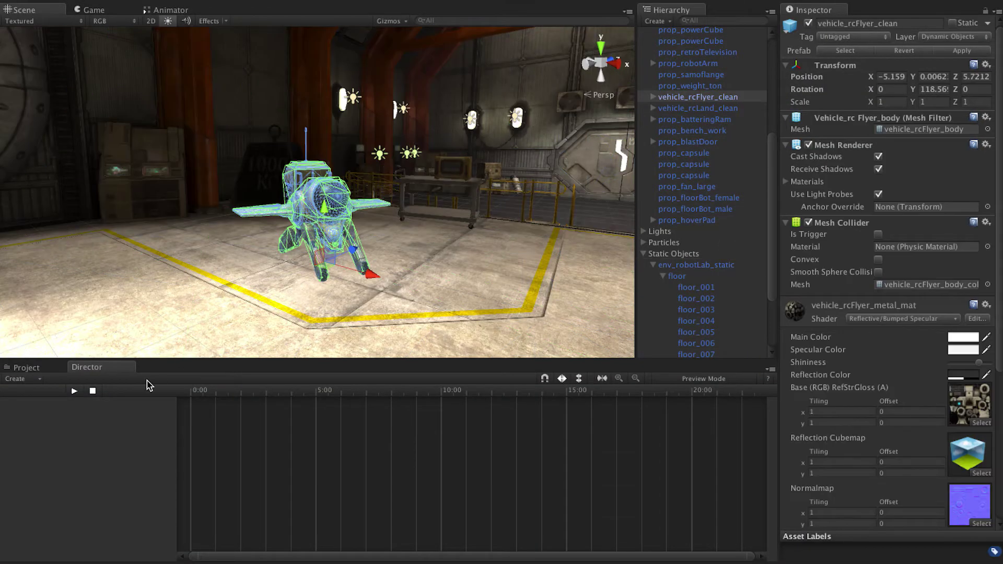
{"action": "left_click", "coordinate": [15, 378]}
{"action": "left_click", "coordinate": [42, 395]}
{"action": "left_click", "coordinate": [386, 265]}
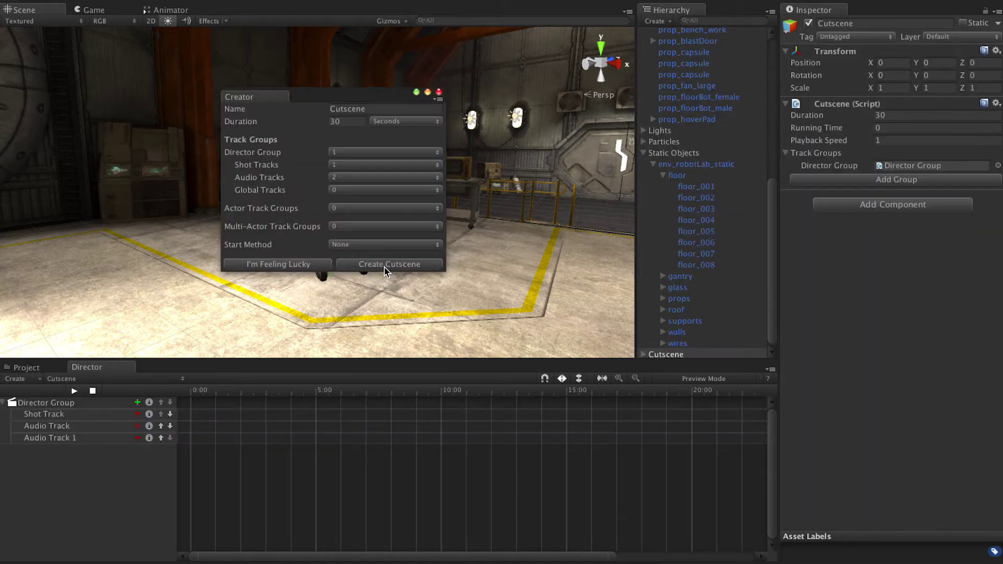
{"action": "left_click", "coordinate": [438, 93]}
- Delete both audio tracks from the cutscene's Director Group
{"action": "right_click", "coordinate": [66, 443]}
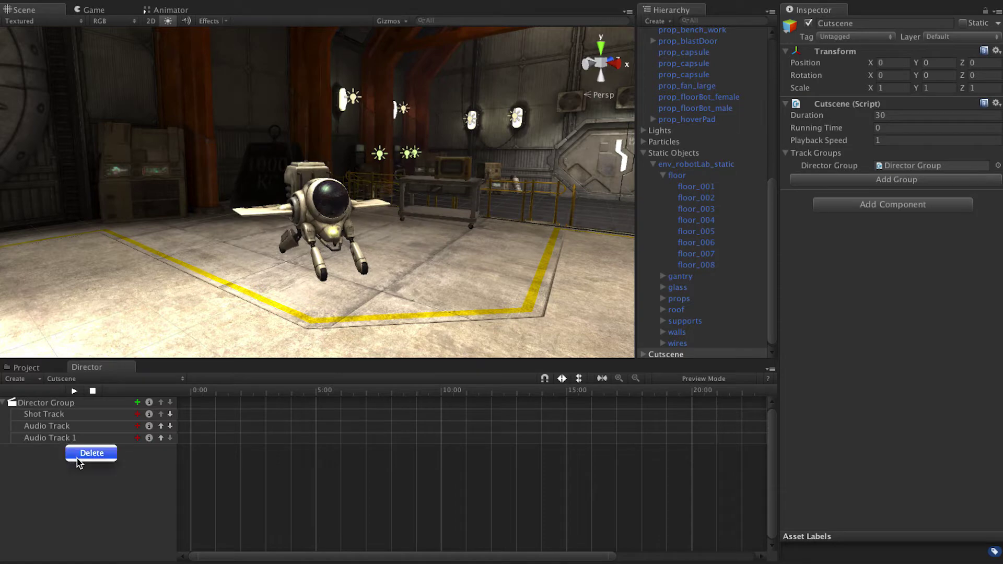
{"action": "left_click", "coordinate": [88, 451]}
{"action": "right_click", "coordinate": [57, 428]}
{"action": "left_click", "coordinate": [81, 440]}
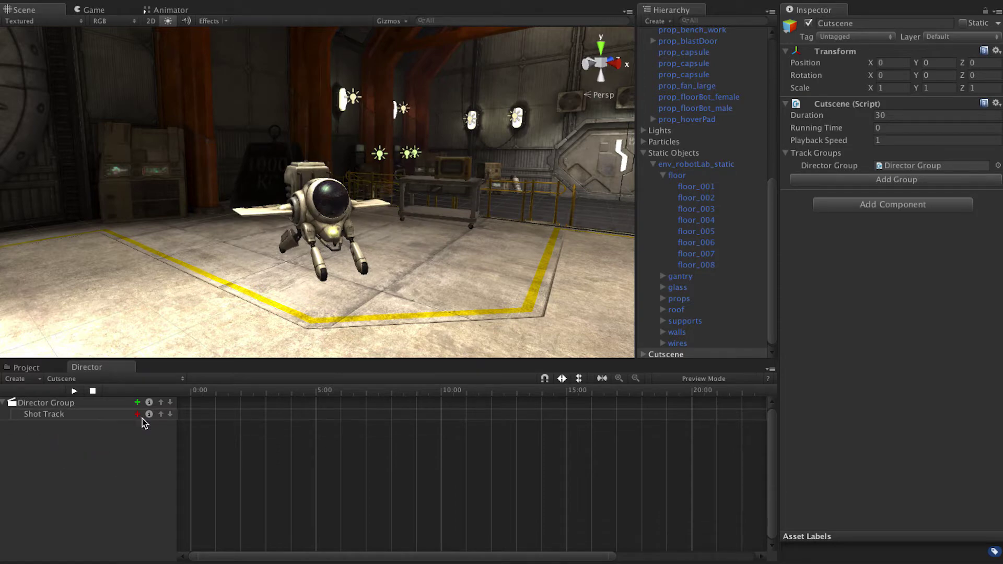
- Add a shot to the Shot Track and create a new camera in the scene
{"action": "left_click", "coordinate": [138, 414]}
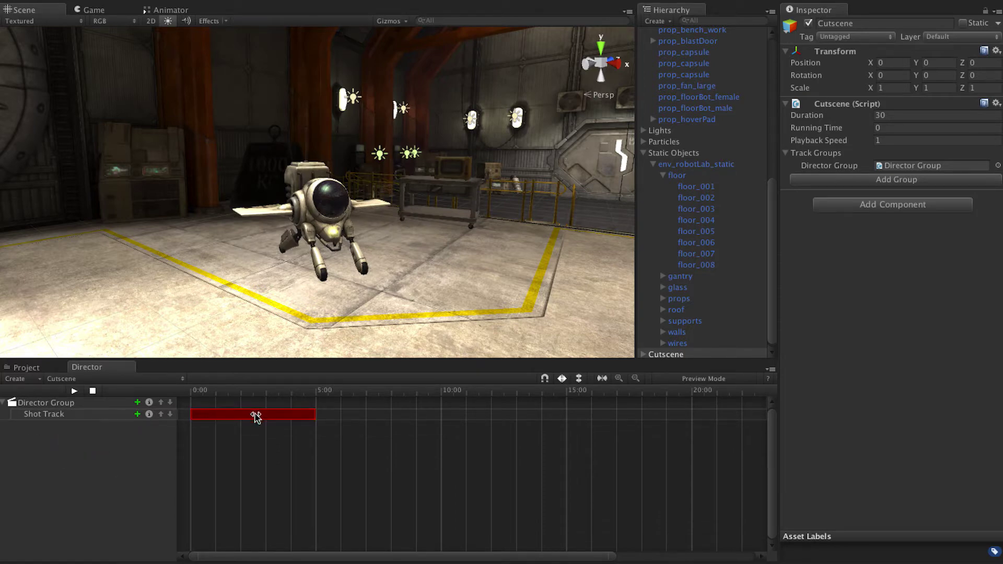
{"action": "left_click", "coordinate": [201, 0]}
{"action": "mouse_move", "coordinate": [224, 2]}
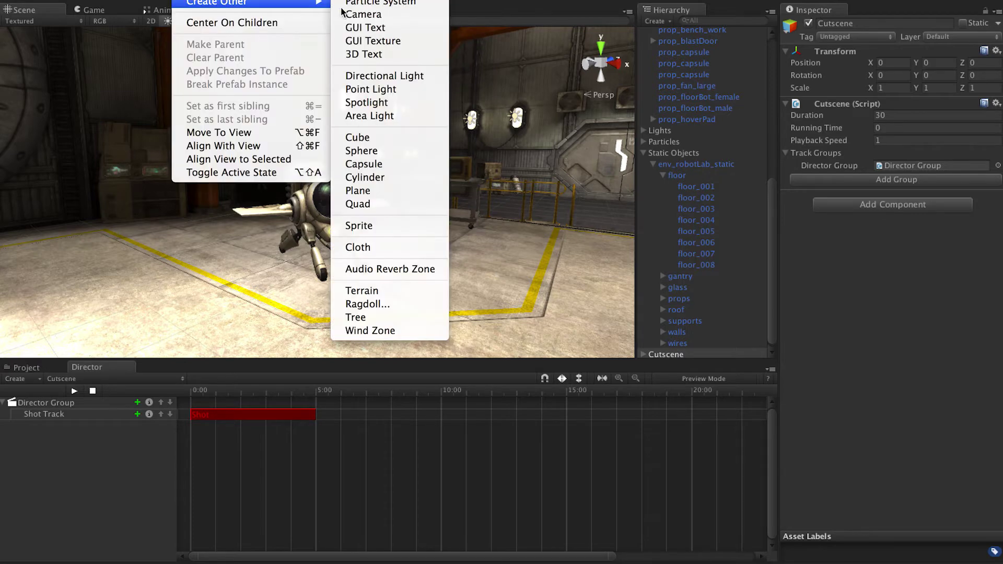
{"action": "left_click", "coordinate": [402, 14]}
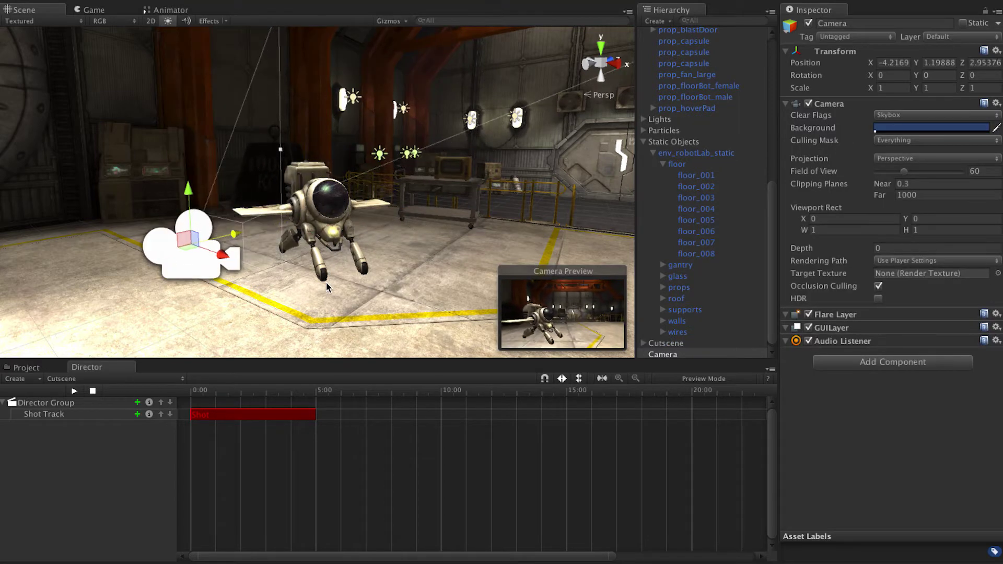
- Set the new Camera as the camera used by the shot
{"action": "right_click", "coordinate": [197, 414]}
{"action": "mouse_move", "coordinate": [251, 436]}
{"action": "left_click", "coordinate": [336, 436]}
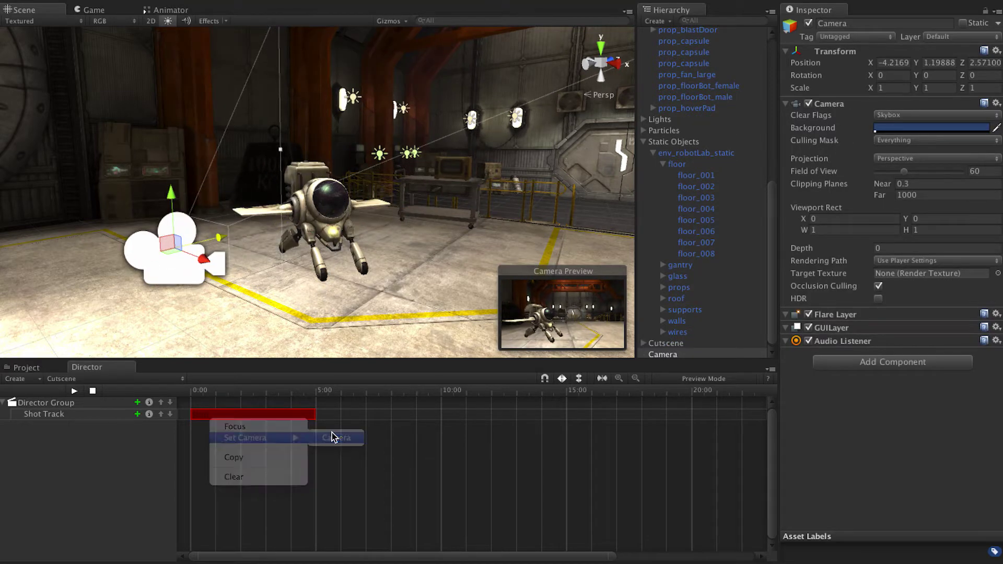
- Add an actor track group to the cutscene and assign vehicle_rcFlyer_clean as its actor
{"action": "left_click", "coordinate": [40, 384]}
{"action": "left_click", "coordinate": [45, 432]}
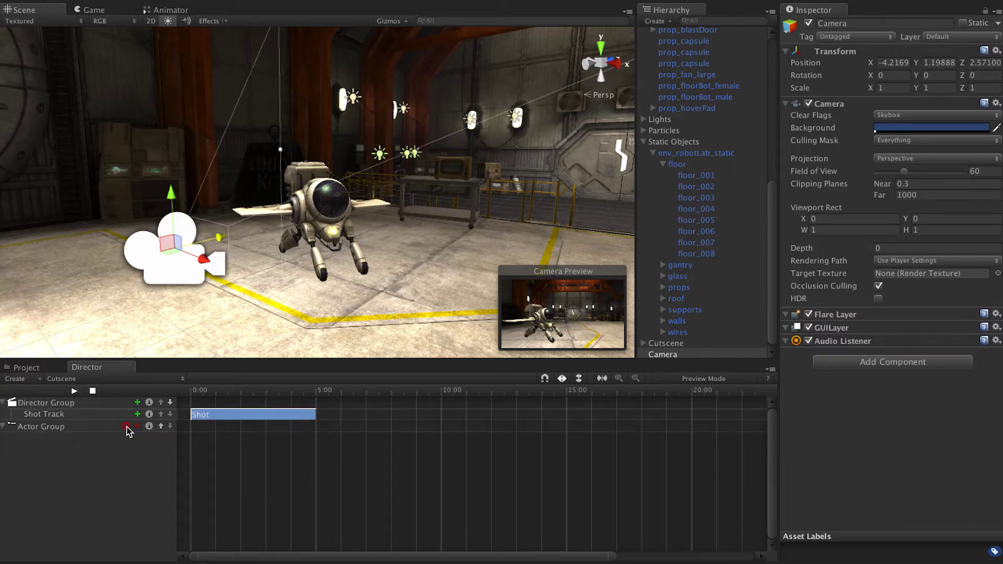
{"action": "left_click", "coordinate": [329, 228]}
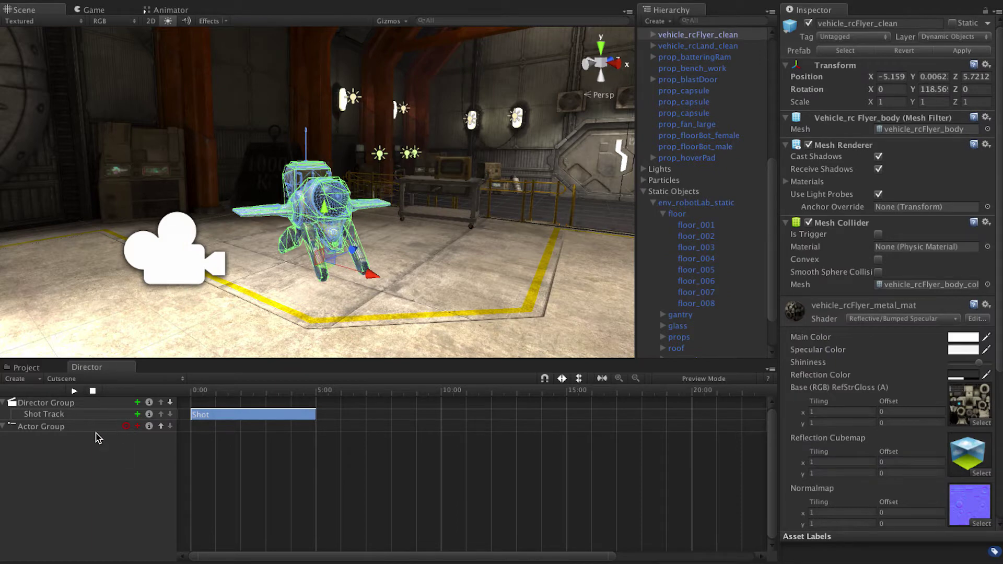
{"action": "left_click", "coordinate": [125, 426]}
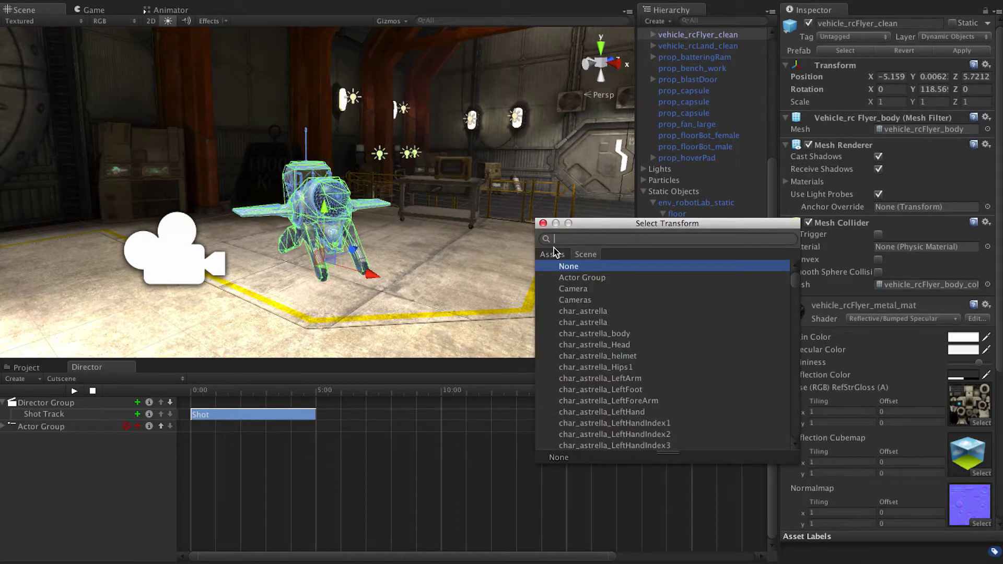
{"action": "type", "text": "rcflyer"}
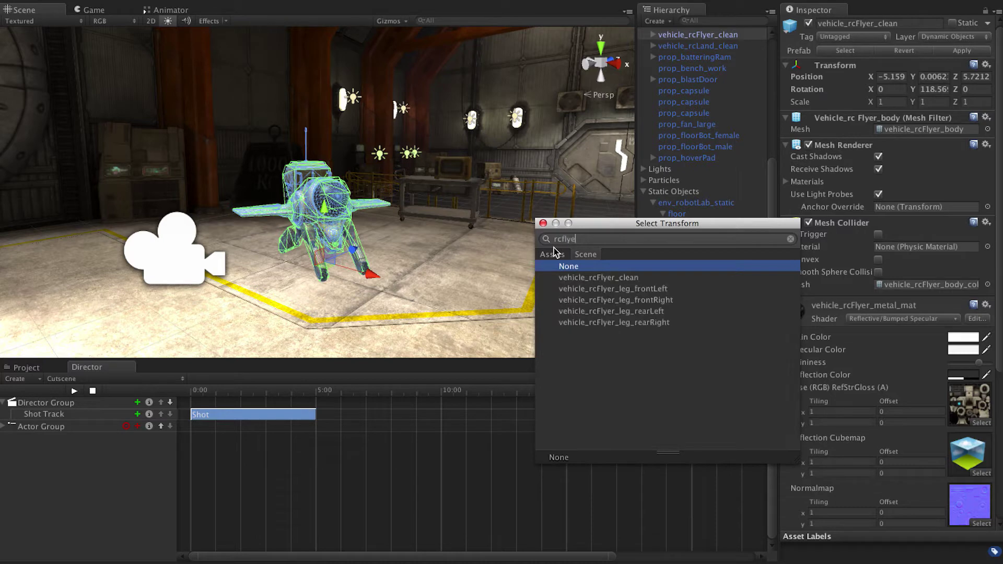
{"action": "double_click", "coordinate": [598, 278]}
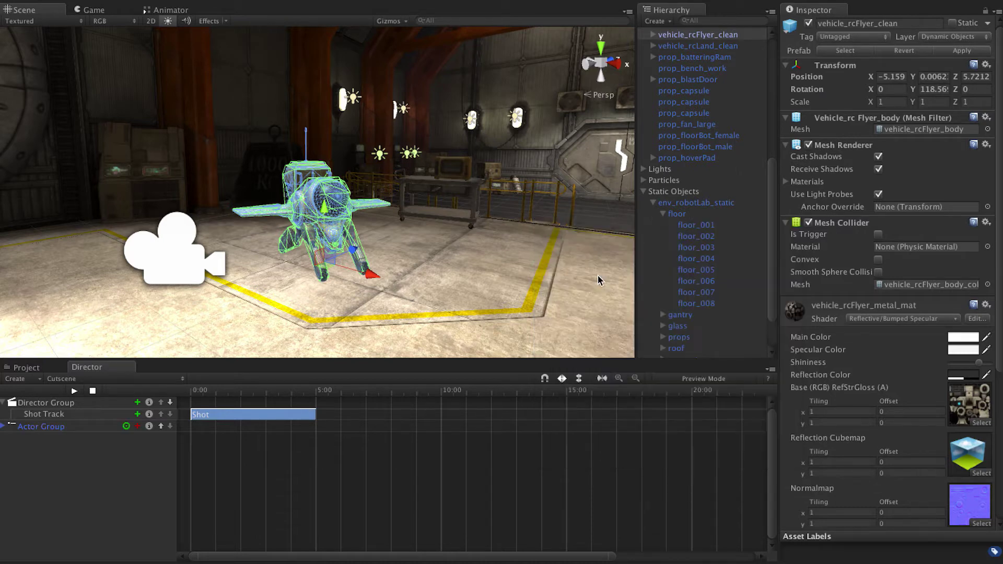
- Add a curve track with a curve clip to the Actor Group and expand the track
{"action": "left_click", "coordinate": [137, 428]}
{"action": "left_click", "coordinate": [162, 454]}
{"action": "left_click", "coordinate": [2, 429]}
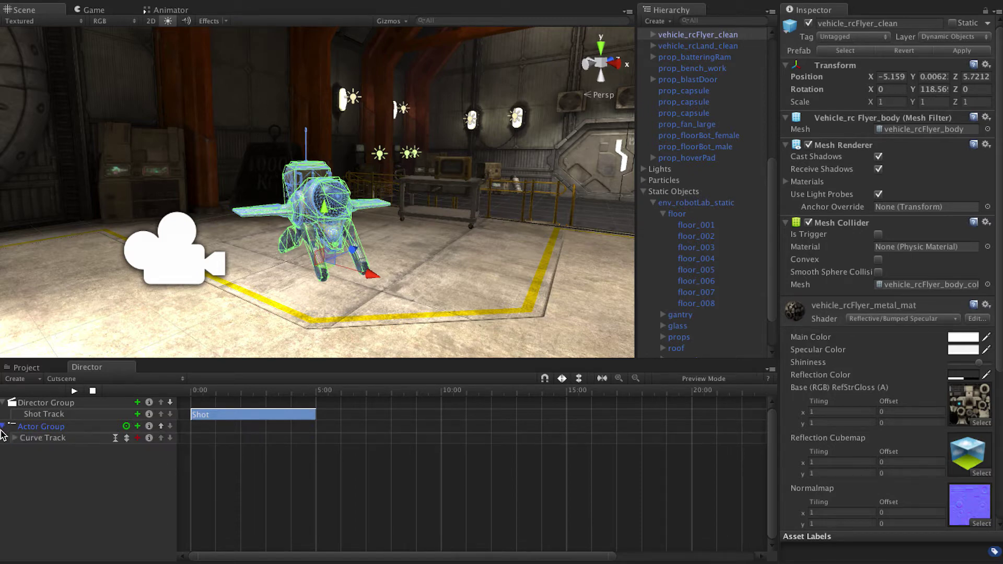
{"action": "left_click", "coordinate": [137, 437]}
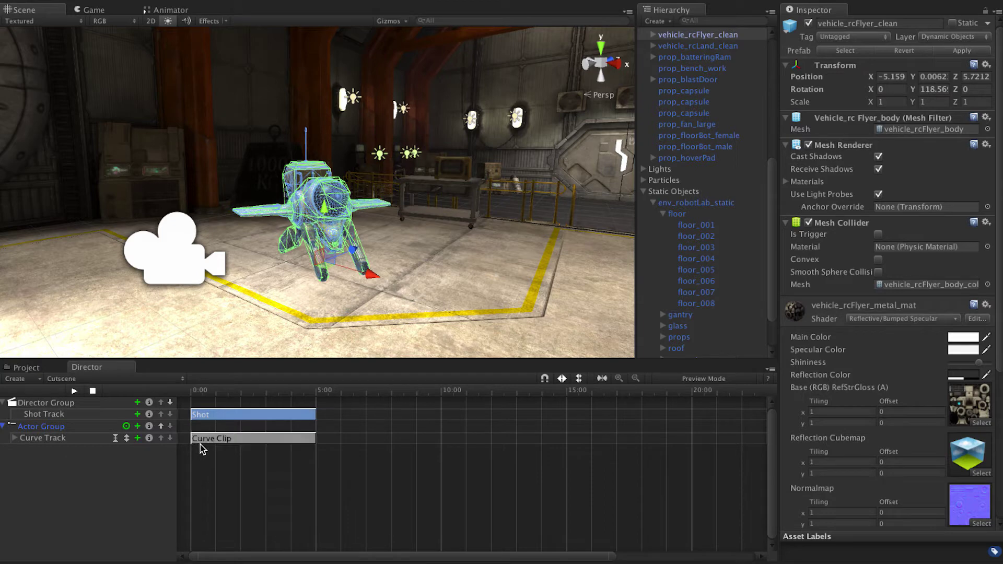
{"action": "left_click", "coordinate": [15, 439]}
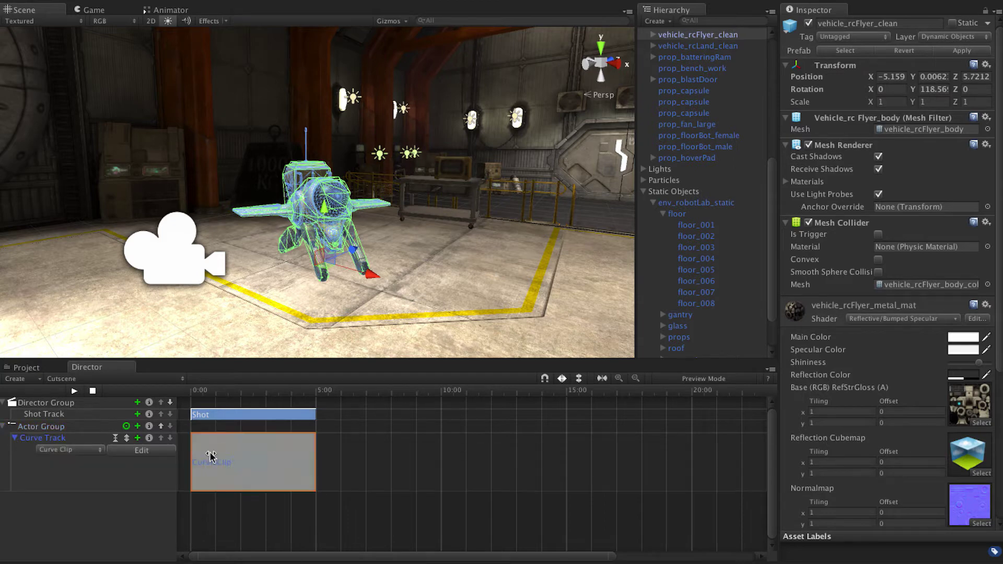
- Add a Transform Position curve to the flyer's curve clip
{"action": "right_click", "coordinate": [225, 459]}
{"action": "mouse_move", "coordinate": [250, 469]}
{"action": "mouse_move", "coordinate": [361, 470]}
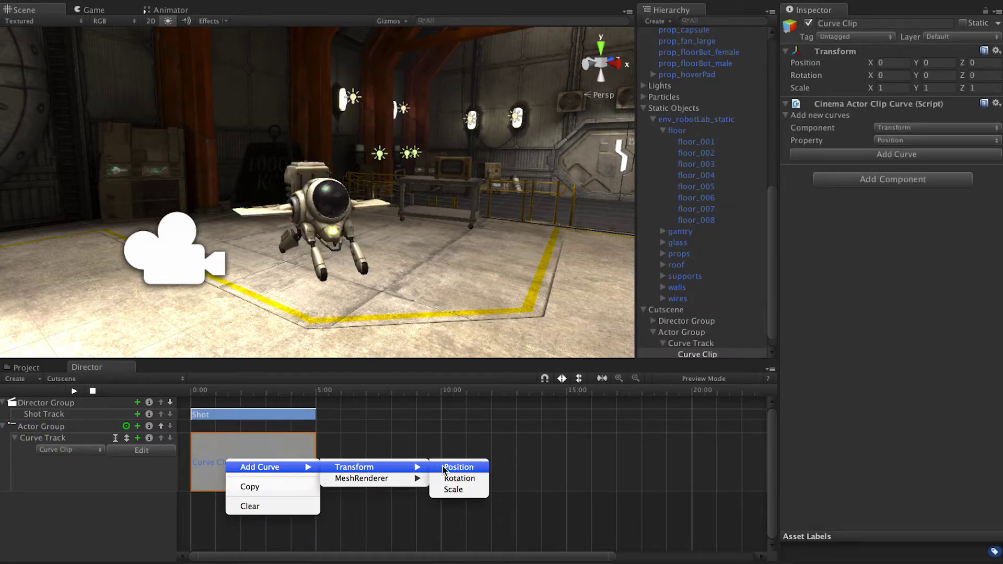
{"action": "left_click", "coordinate": [444, 467]}
{"action": "right_click", "coordinate": [241, 445]}
{"action": "mouse_move", "coordinate": [301, 456]}
{"action": "mouse_move", "coordinate": [373, 458]}
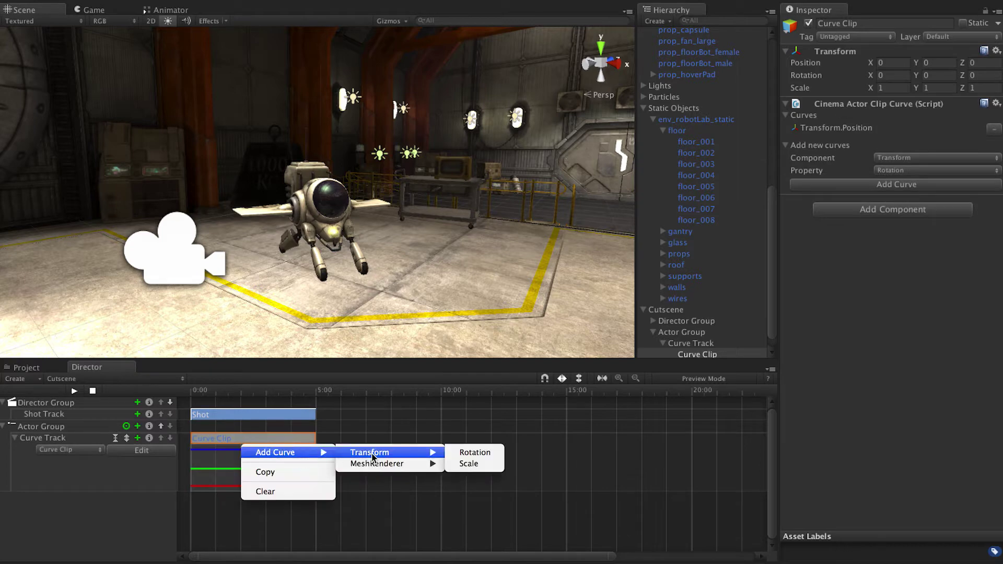
{"action": "left_click", "coordinate": [427, 440]}
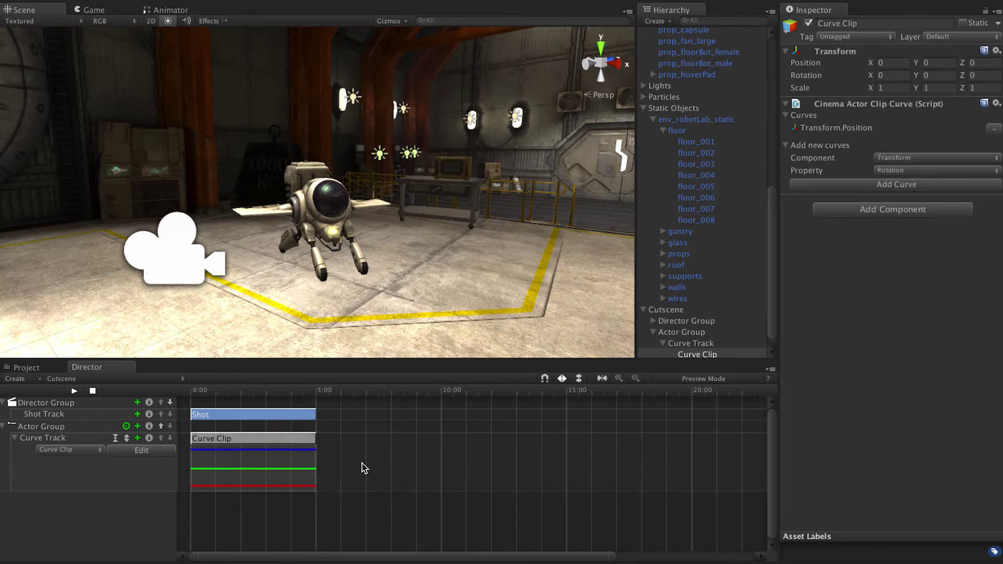
- Open the clip's curves for editing and key the flyer's height to about 1.6 near 1.2 seconds and 1.97 at 3 seconds
{"action": "left_click", "coordinate": [141, 450]}
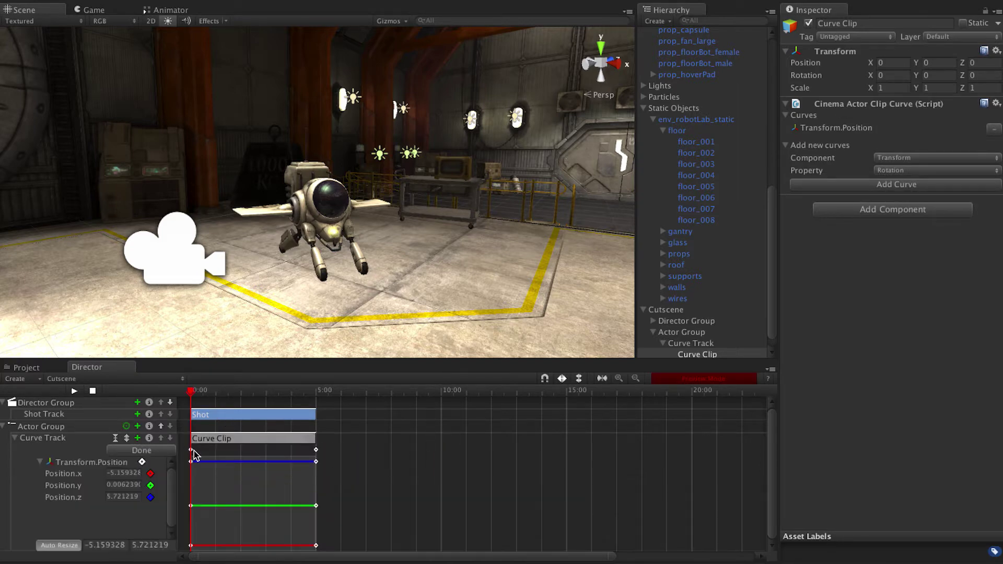
{"action": "scroll", "coordinate": [294, 310], "scroll_direction": "down", "scroll_amount": 10}
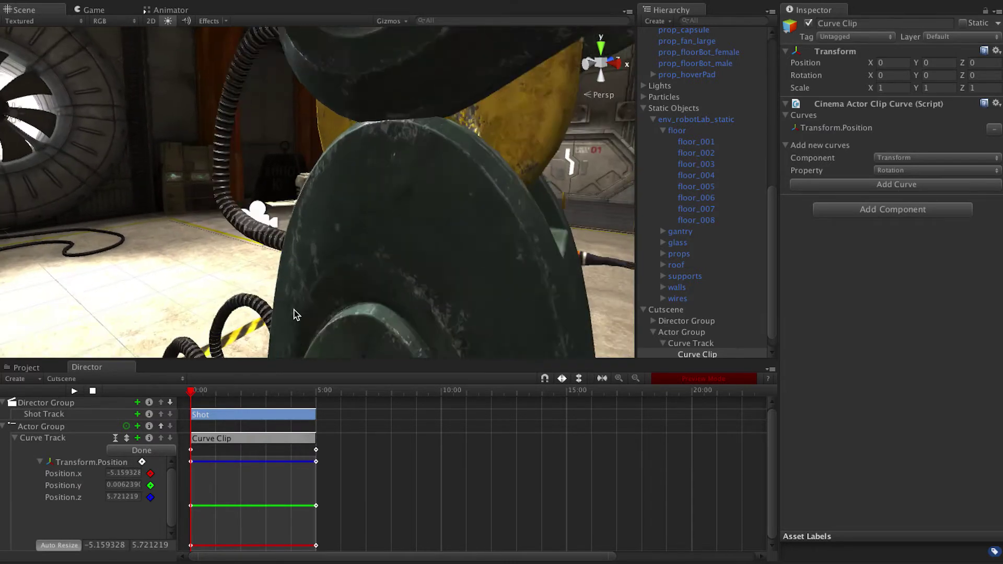
{"action": "scroll", "coordinate": [294, 309], "scroll_direction": "up", "scroll_amount": 9}
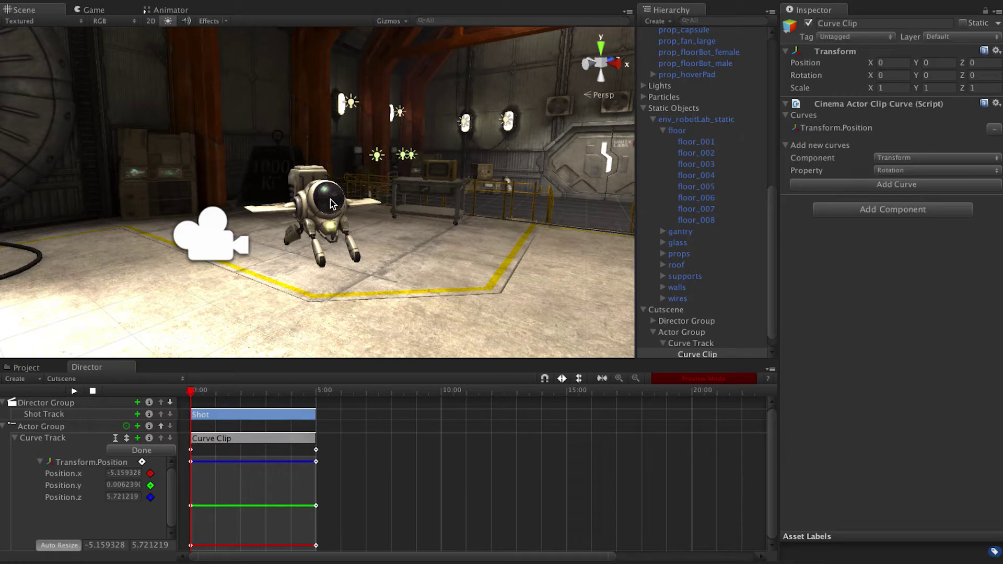
{"action": "left_click", "coordinate": [331, 203]}
{"action": "left_click_drag", "start_coordinate": [193, 393], "coordinate": [216, 393]}
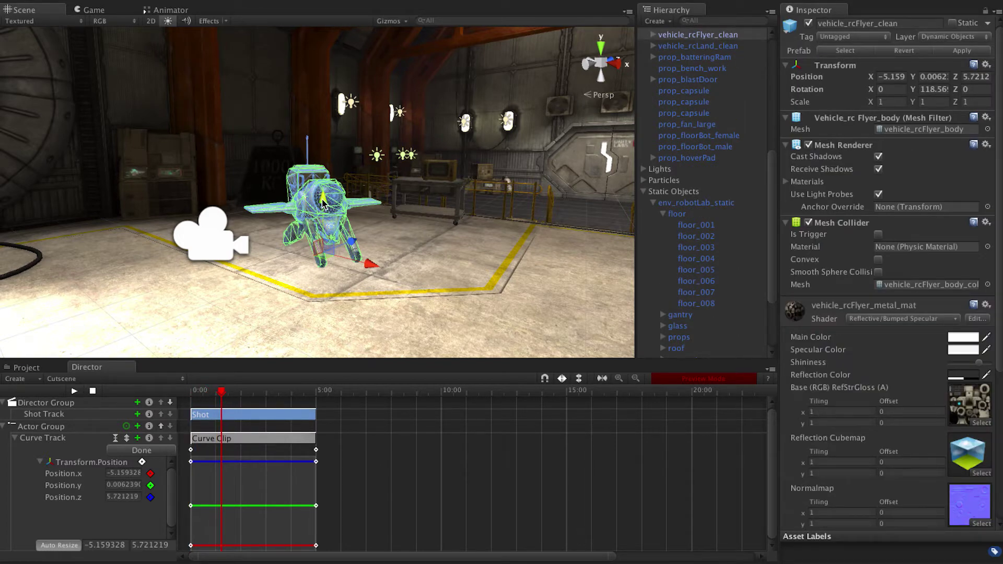
{"action": "left_click_drag", "start_coordinate": [323, 203], "coordinate": [321, 123]}
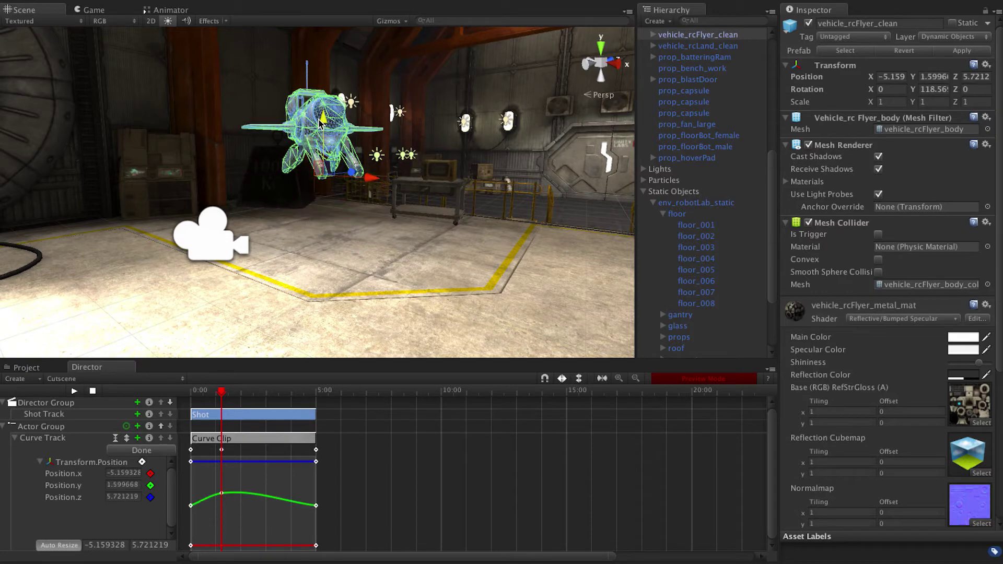
{"action": "left_click_drag", "start_coordinate": [218, 394], "coordinate": [266, 400]}
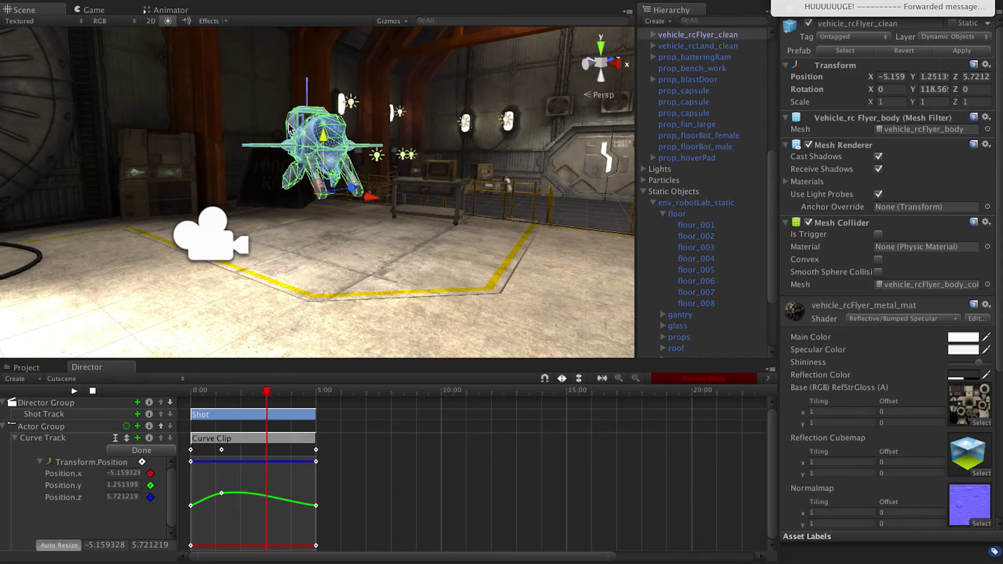
{"action": "left_click_drag", "start_coordinate": [323, 137], "coordinate": [324, 105]}
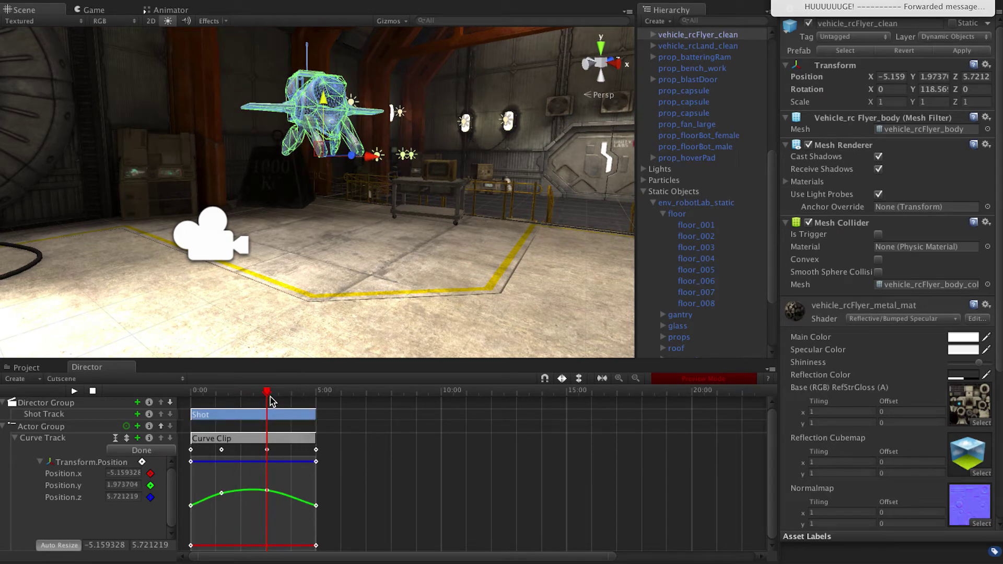
- Key the flyer at about X -2.43, Y 2.05 just past the 4-second mark and preview the motion from the start
{"action": "left_click_drag", "start_coordinate": [268, 392], "coordinate": [295, 393]}
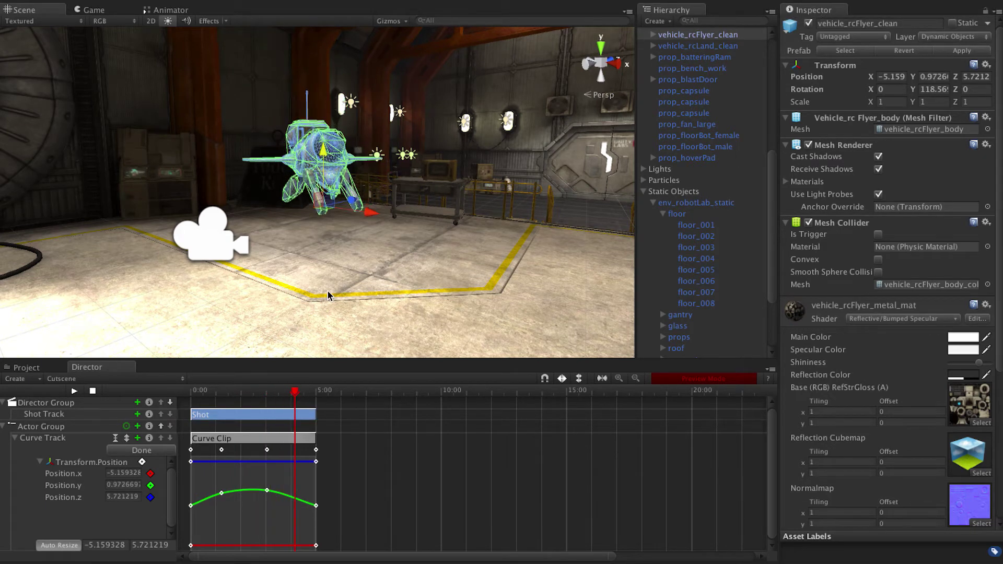
{"action": "left_click_drag", "start_coordinate": [349, 194], "coordinate": [472, 166]}
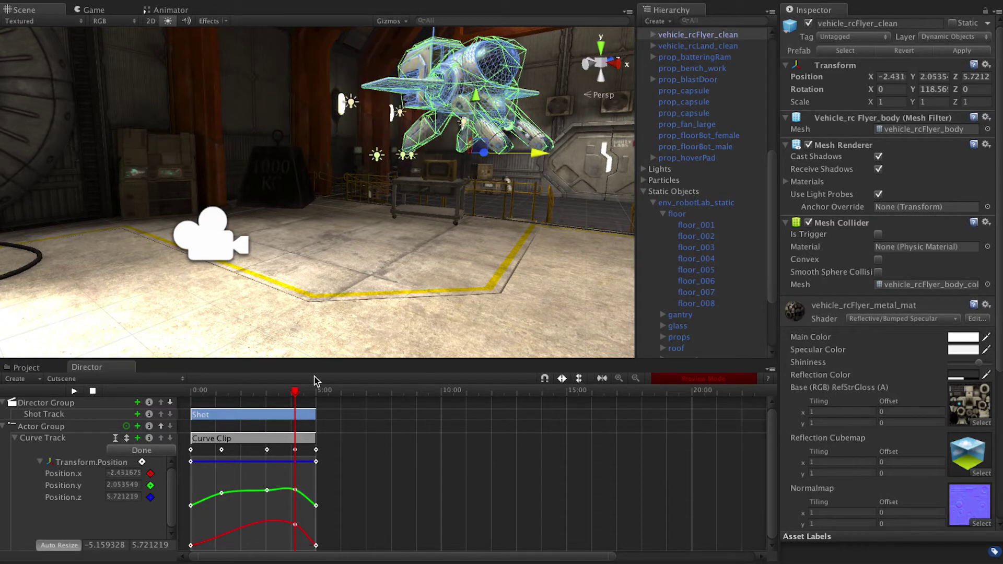
{"action": "left_click_drag", "start_coordinate": [295, 392], "coordinate": [178, 406]}
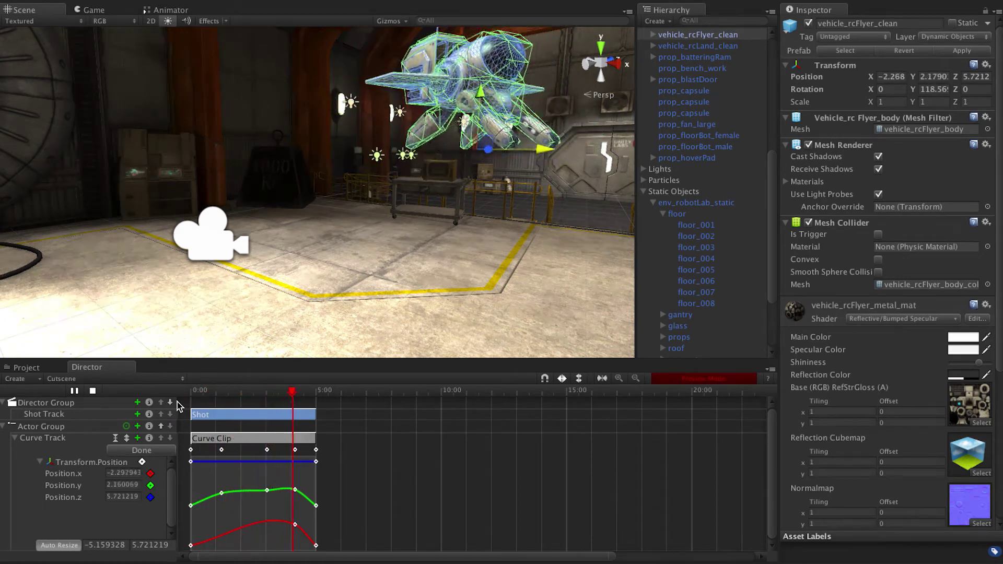
{"action": "key", "text": "space"}
- Move the flyer to about X -2.57 at floor level on the last keyframe at 5 seconds, and replay the animation from the start
{"action": "right_click", "coordinate": [317, 451]}
{"action": "left_click", "coordinate": [317, 452]}
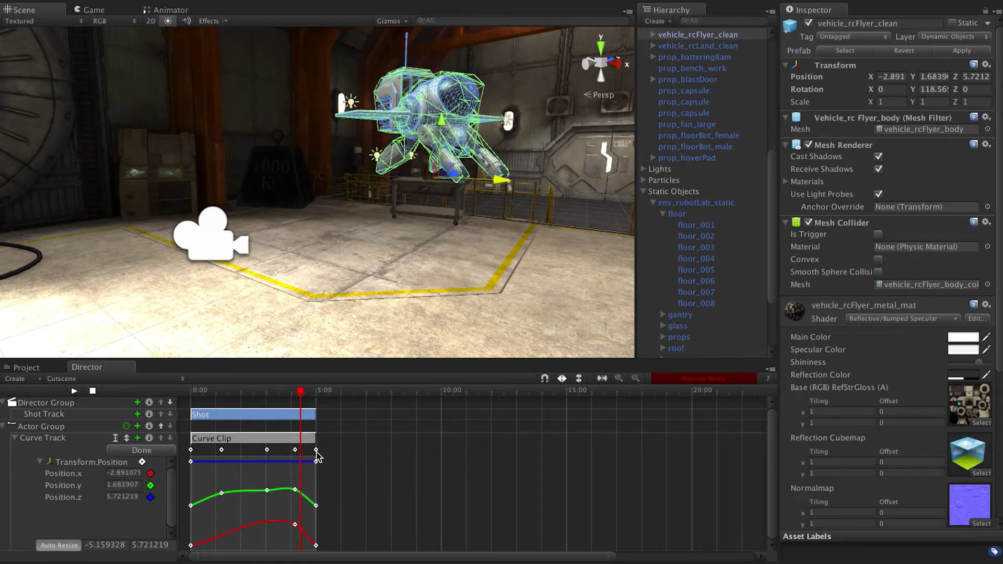
{"action": "right_click", "coordinate": [318, 457]}
{"action": "left_click", "coordinate": [329, 465]}
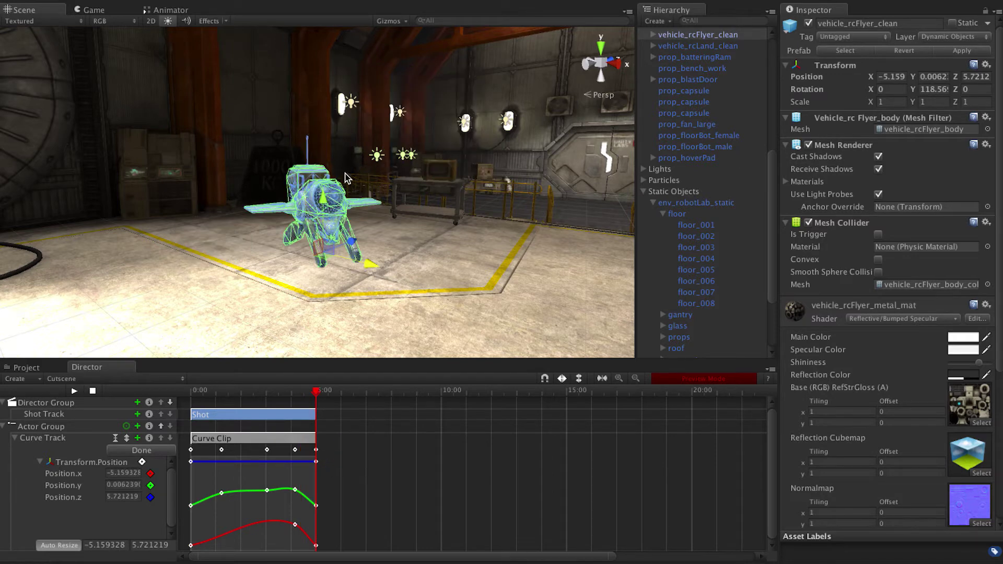
{"action": "left_click_drag", "start_coordinate": [364, 267], "coordinate": [453, 308]}
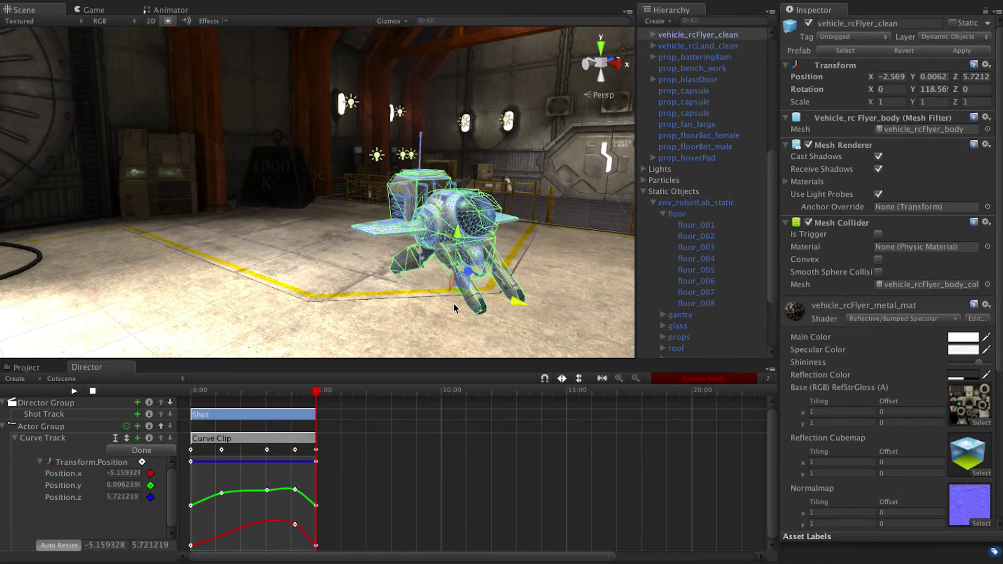
{"action": "left_click_drag", "start_coordinate": [458, 231], "coordinate": [459, 231]}
{"action": "left_click_drag", "start_coordinate": [316, 391], "coordinate": [180, 399]}
{"action": "key", "text": "space"}
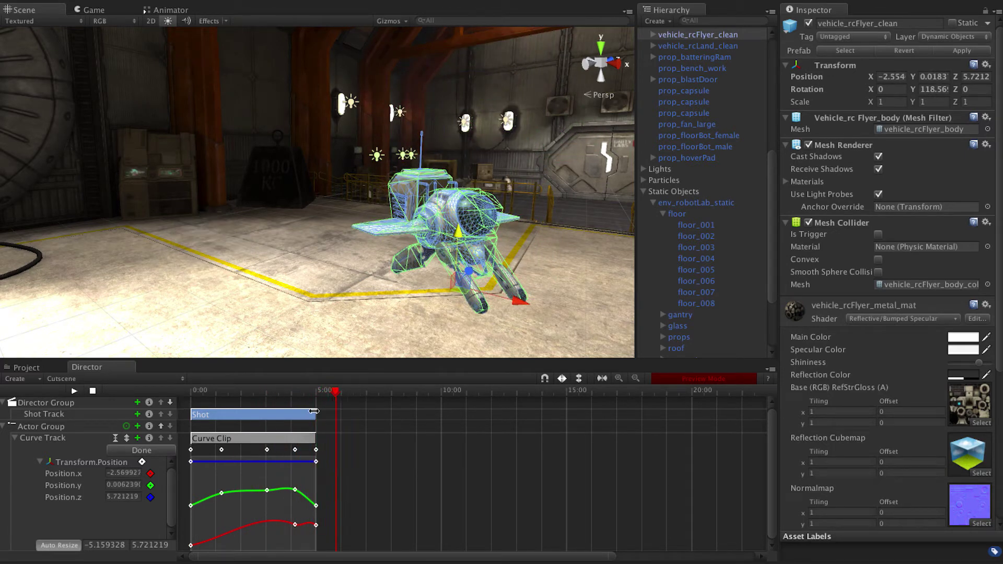
- Extend the shot's end to about 6.2 seconds and scrub and play the cutscene to review the flight
{"action": "left_click_drag", "start_coordinate": [316, 414], "coordinate": [346, 415]}
{"action": "left_click", "coordinate": [286, 390]}
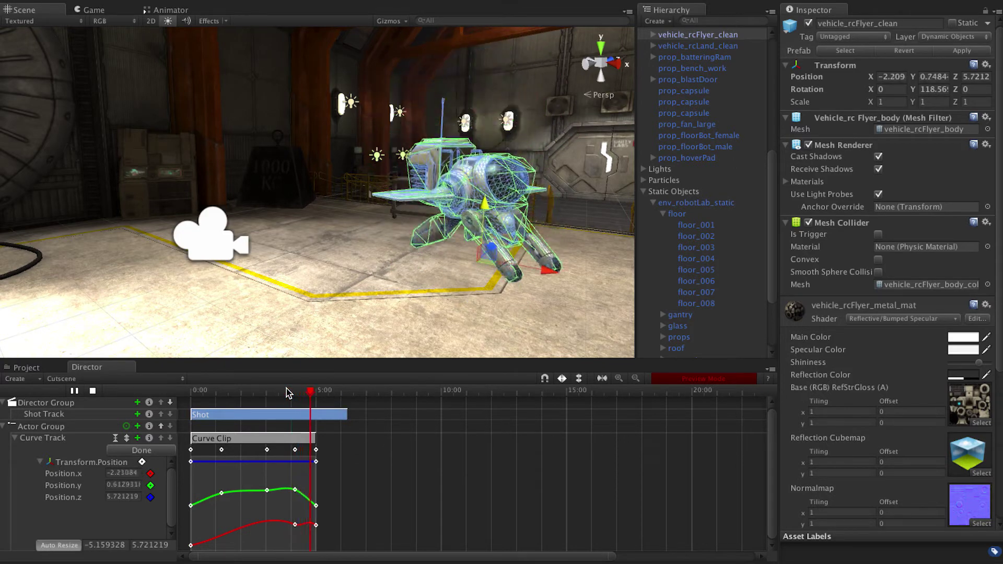
{"action": "left_click_drag", "start_coordinate": [292, 390], "coordinate": [303, 413]}
{"action": "key", "text": "space"}
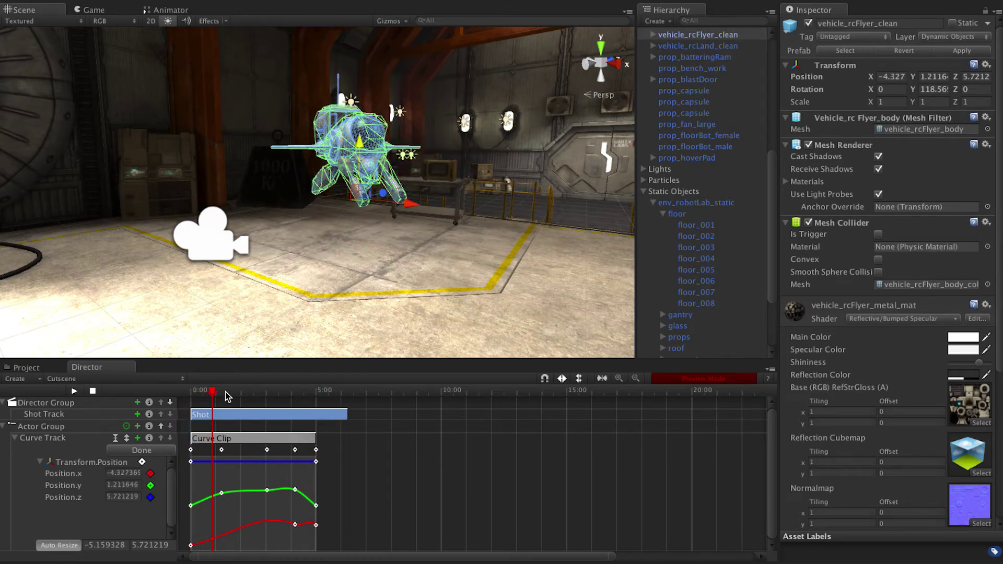
- Shift the flyer's curve clip so it starts at about 0.5 seconds, preview it, and return the playhead to the start
{"action": "left_click_drag", "start_coordinate": [219, 440], "coordinate": [233, 439]}
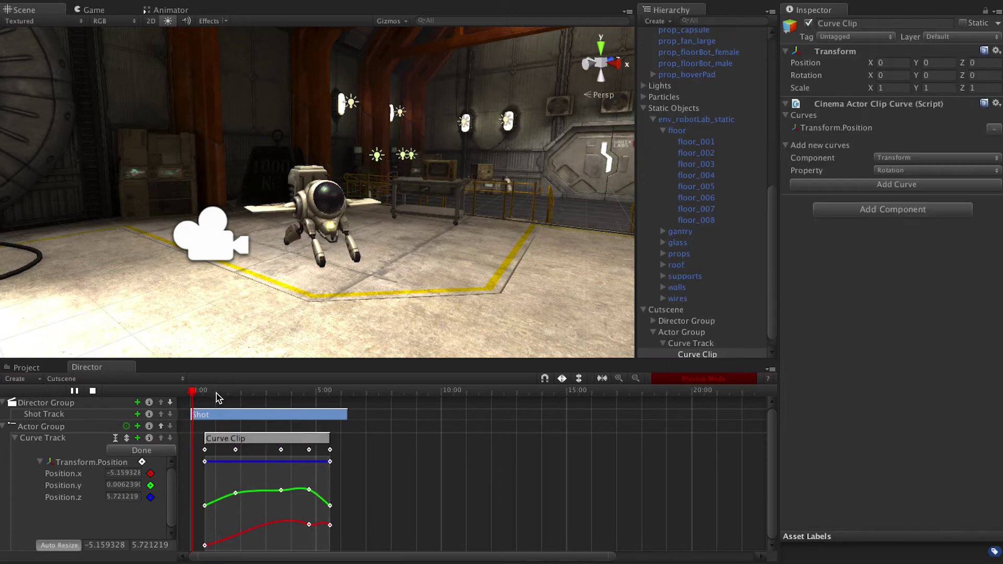
{"action": "key", "text": "space"}
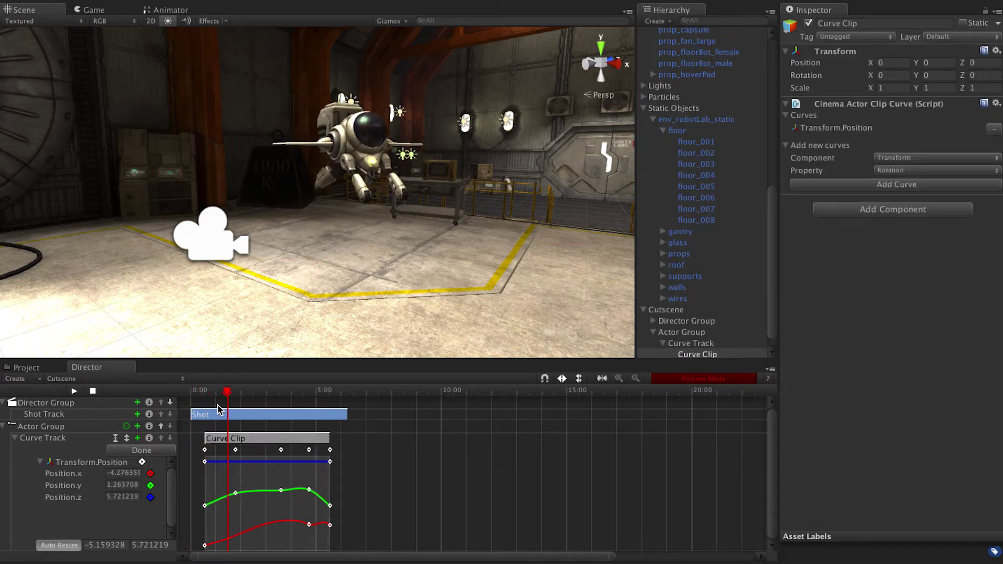
{"action": "left_click_drag", "start_coordinate": [207, 391], "coordinate": [161, 397]}
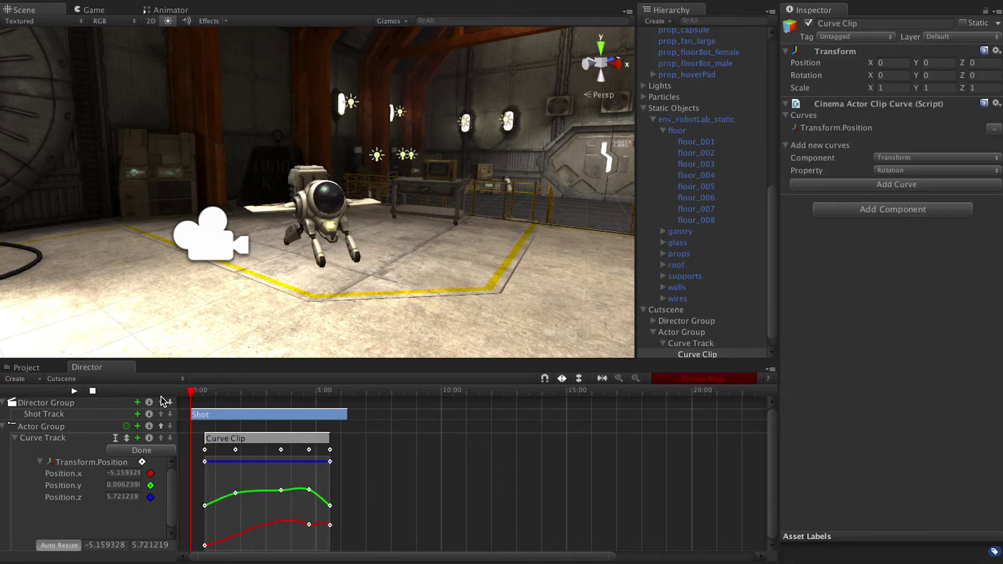
- Set the first Position.y keyframe's tangent to Flat and replay the cutscene from the start to check the take-off
{"action": "left_click", "coordinate": [205, 505]}
{"action": "right_click", "coordinate": [205, 506]}
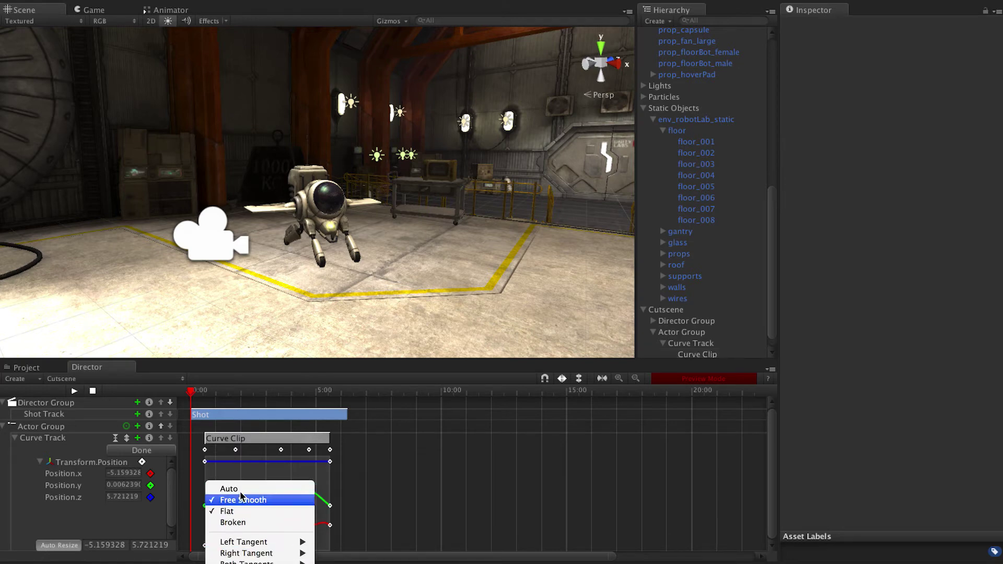
{"action": "left_click", "coordinate": [233, 520]}
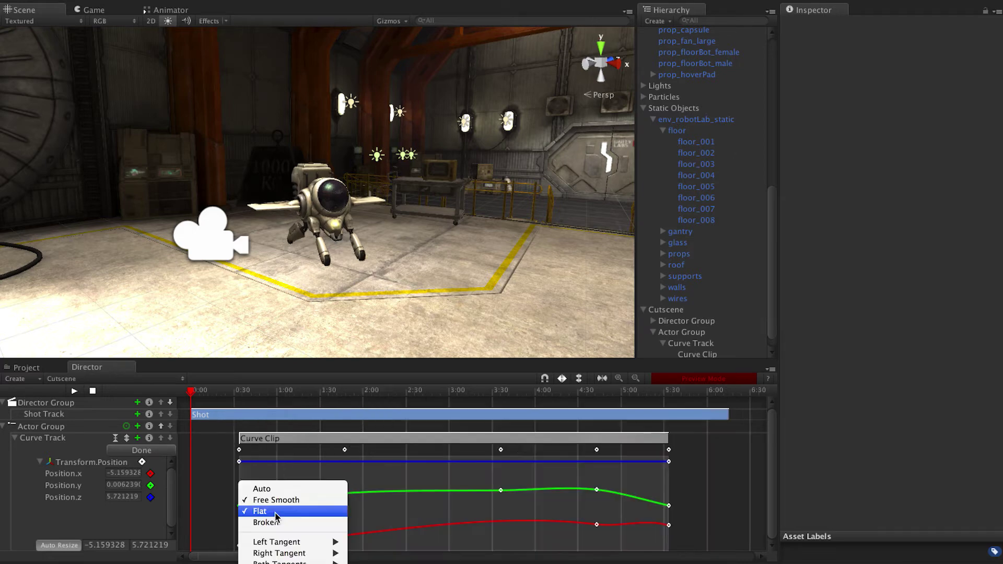
{"action": "left_click", "coordinate": [274, 512]}
{"action": "left_click_drag", "start_coordinate": [227, 390], "coordinate": [182, 406]}
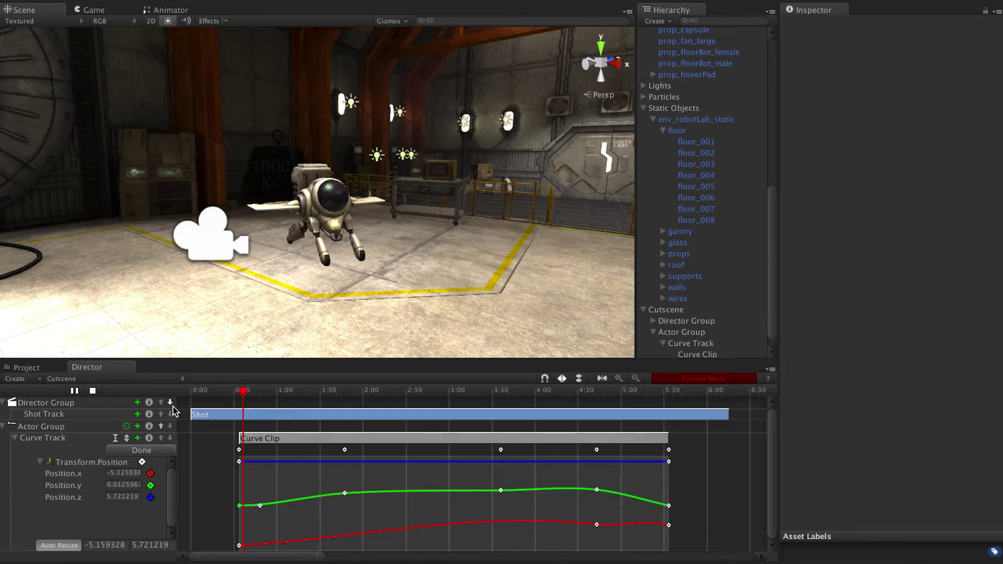
{"action": "key", "text": "space"}
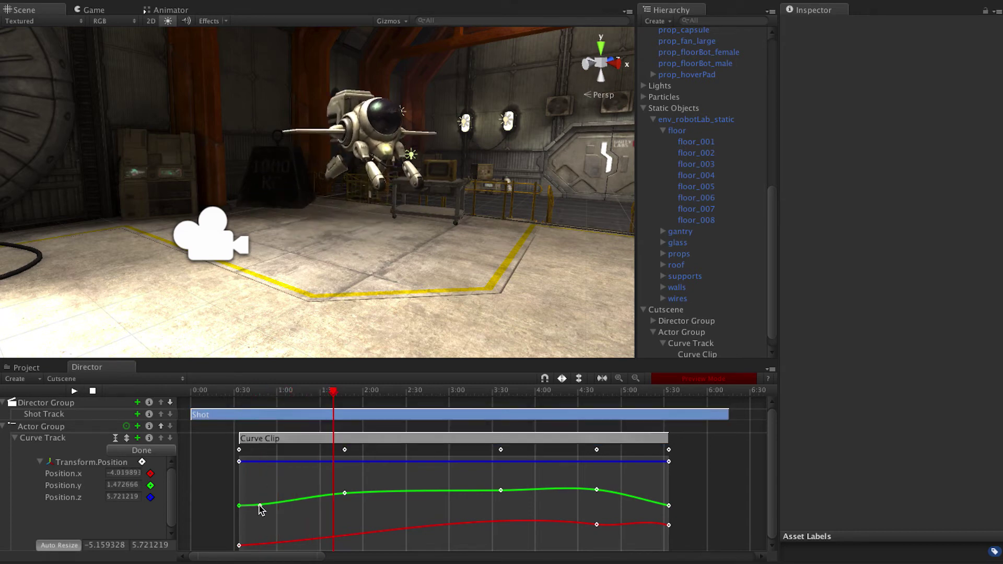
{"action": "left_click_drag", "start_coordinate": [260, 506], "coordinate": [259, 506]}
{"action": "left_click_drag", "start_coordinate": [237, 394], "coordinate": [169, 402]}
{"action": "key", "text": "space"}
{"action": "key", "text": "space"}
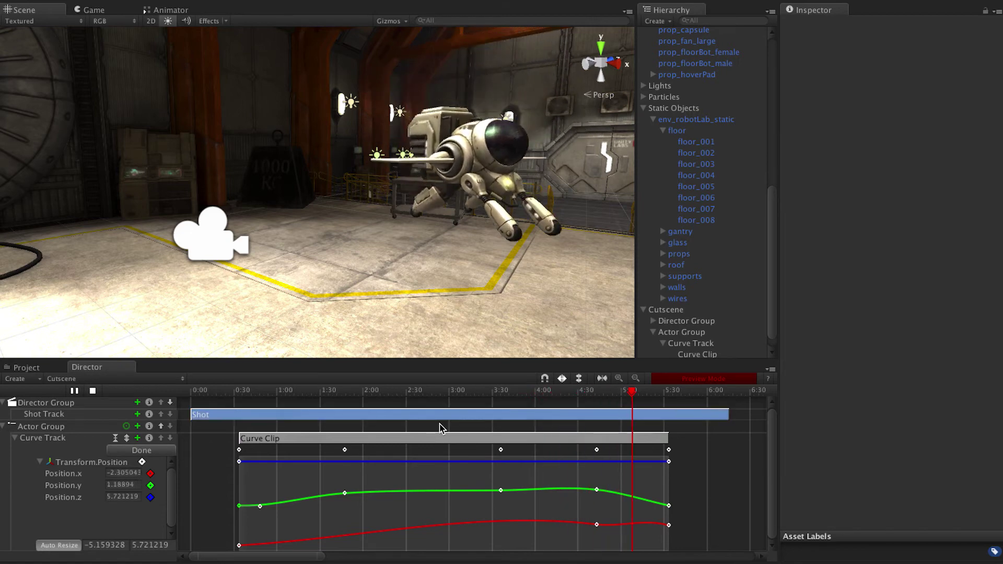
- Flatten the last Position.y key, move the two preceding keyframes to about 3.3 and 4.25 seconds, and preview the flight
{"action": "right_click", "coordinate": [669, 507]}
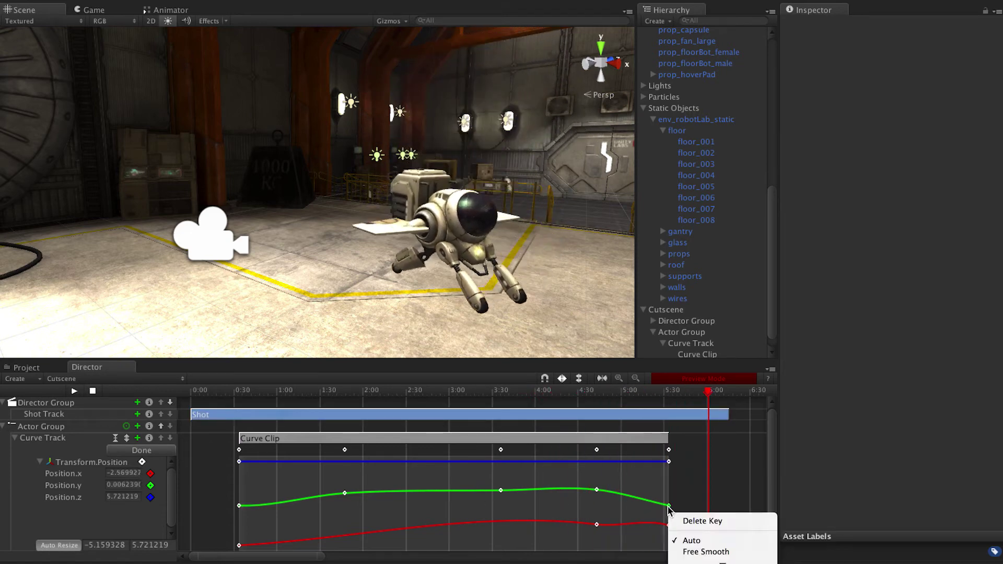
{"action": "left_click", "coordinate": [705, 510]}
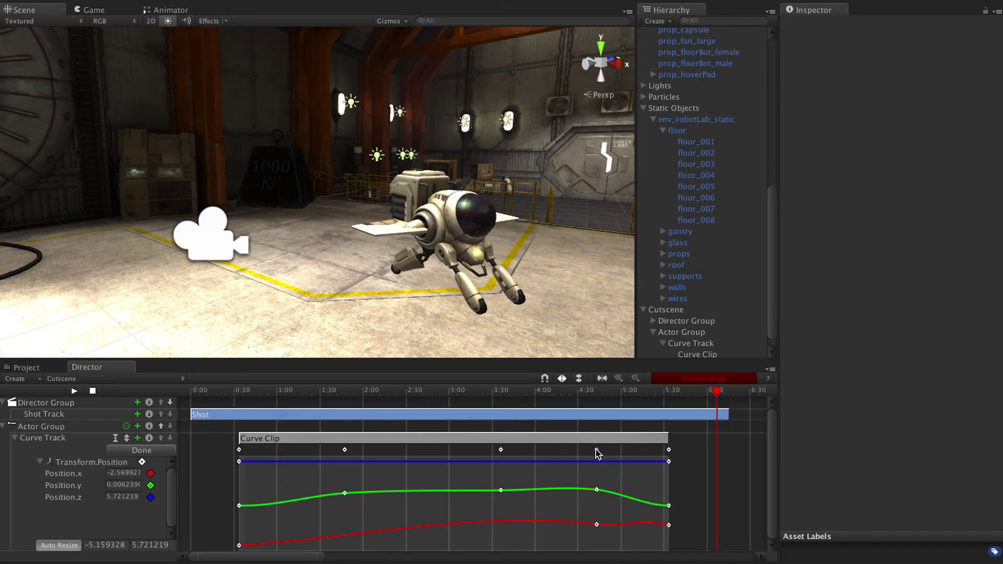
{"action": "left_click_drag", "start_coordinate": [595, 449], "coordinate": [477, 450]}
{"action": "left_click", "coordinate": [416, 393]}
{"action": "left_click_drag", "start_coordinate": [393, 403], "coordinate": [230, 421]}
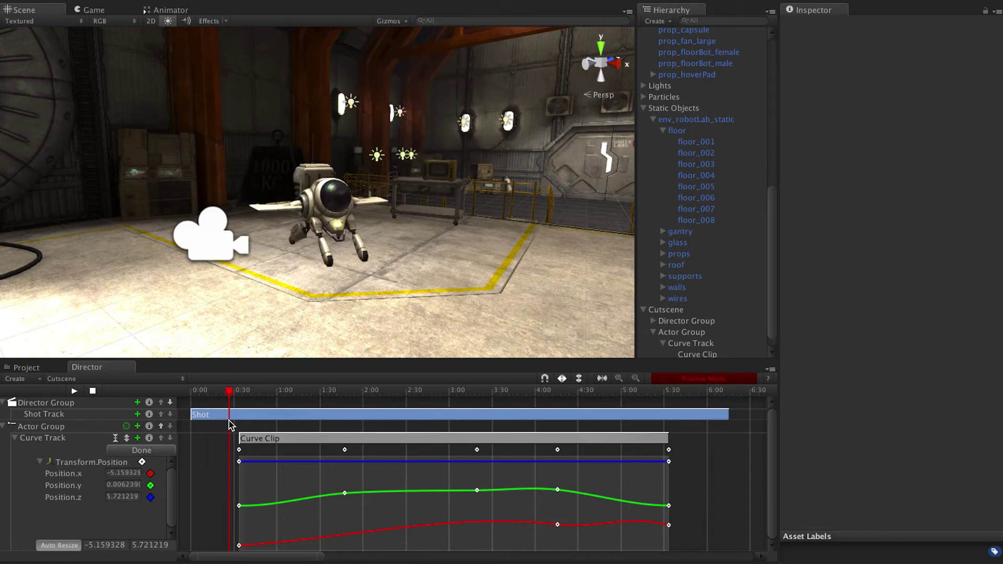
{"action": "key", "text": "space"}
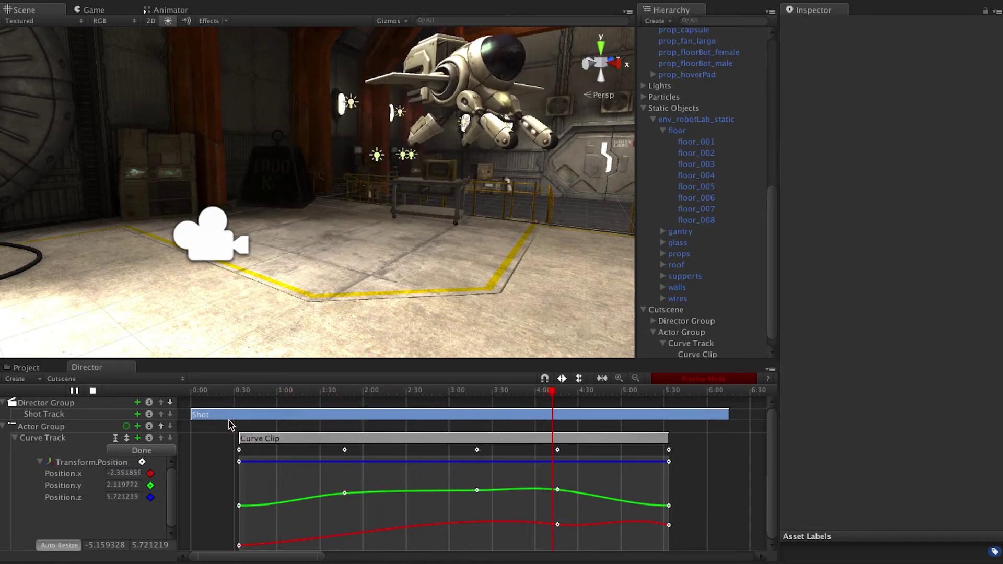
{"action": "scroll", "coordinate": [448, 399], "scroll_direction": "down", "scroll_amount": 3}
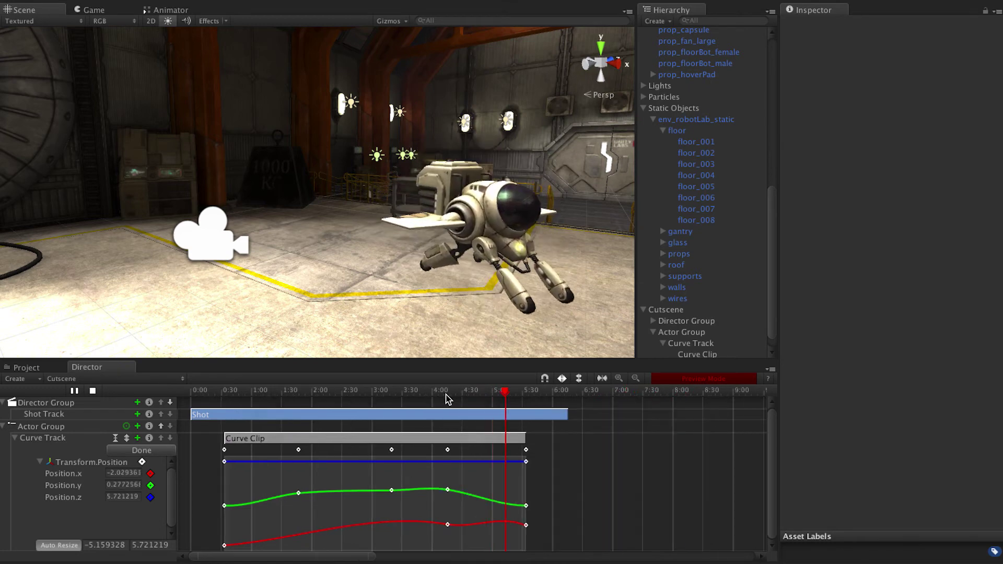
{"action": "key", "text": "space"}
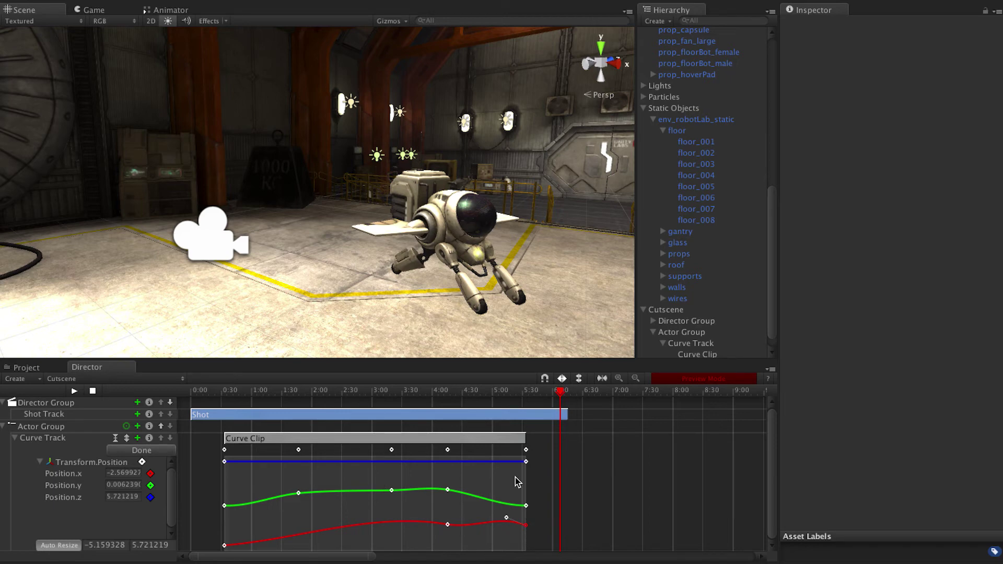
- Set the last Position.x keyframe's tangent to Flat and replay the landing and the whole flight
{"action": "left_click_drag", "start_coordinate": [473, 396], "coordinate": [513, 415]}
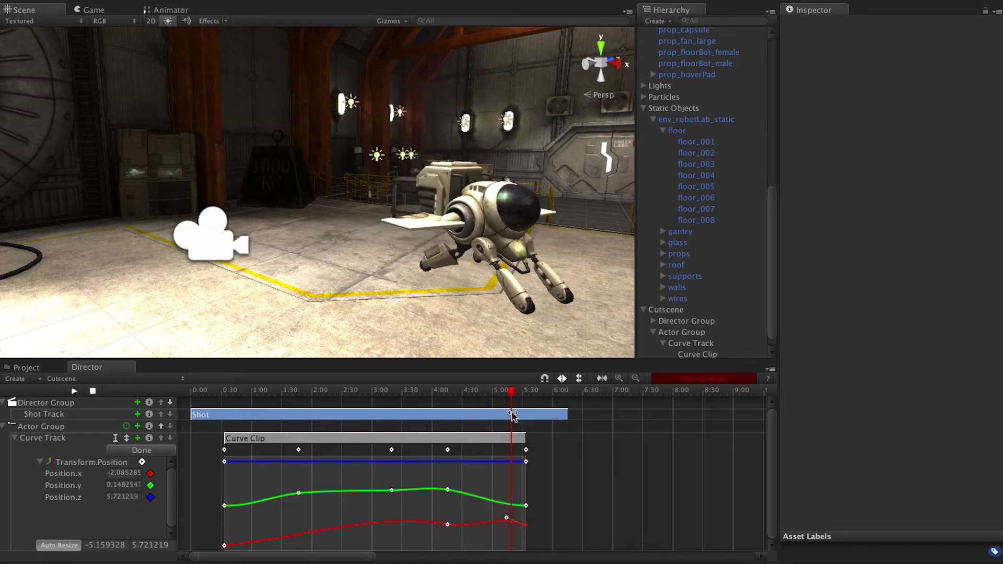
{"action": "right_click", "coordinate": [526, 527]}
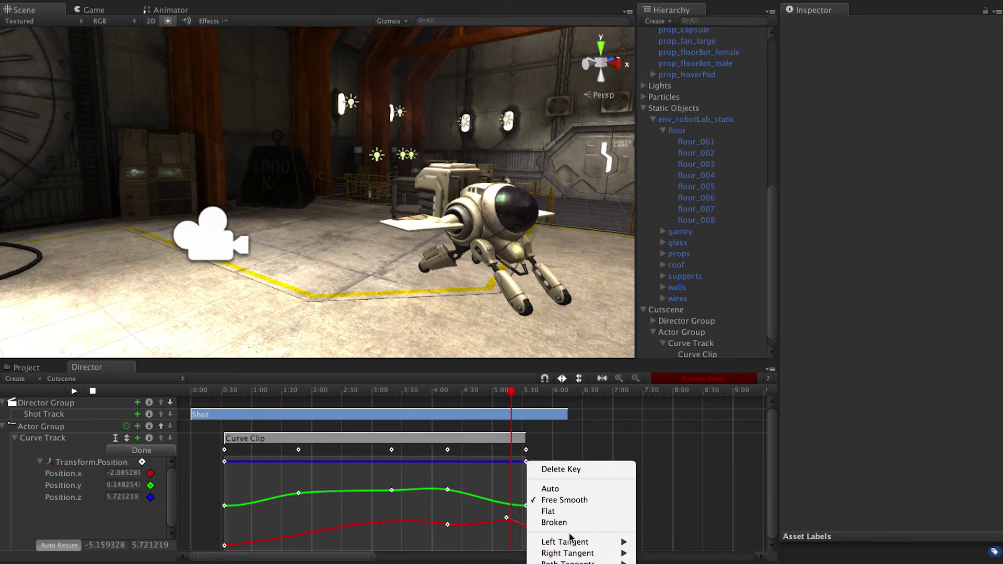
{"action": "left_click", "coordinate": [565, 512]}
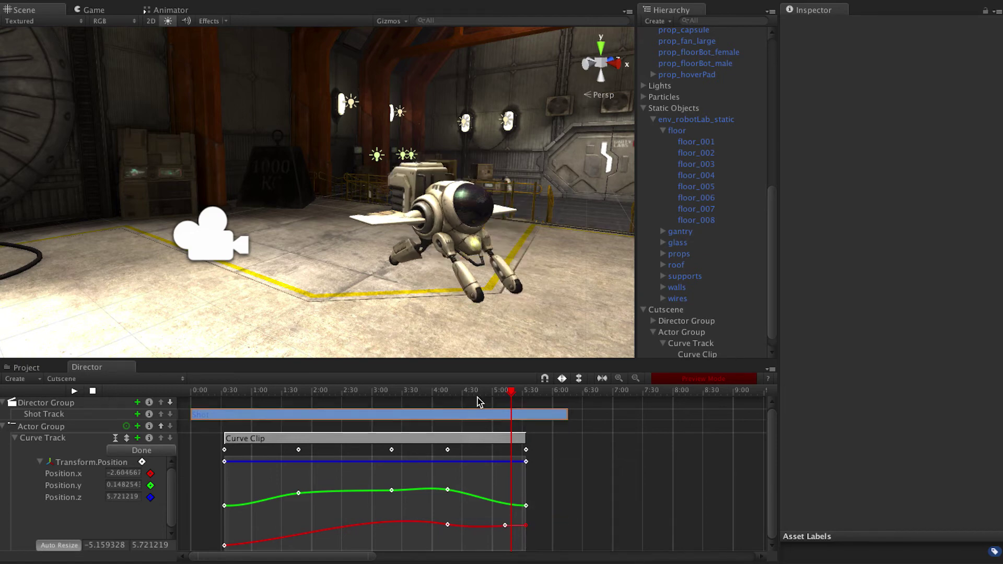
{"action": "left_click", "coordinate": [449, 393]}
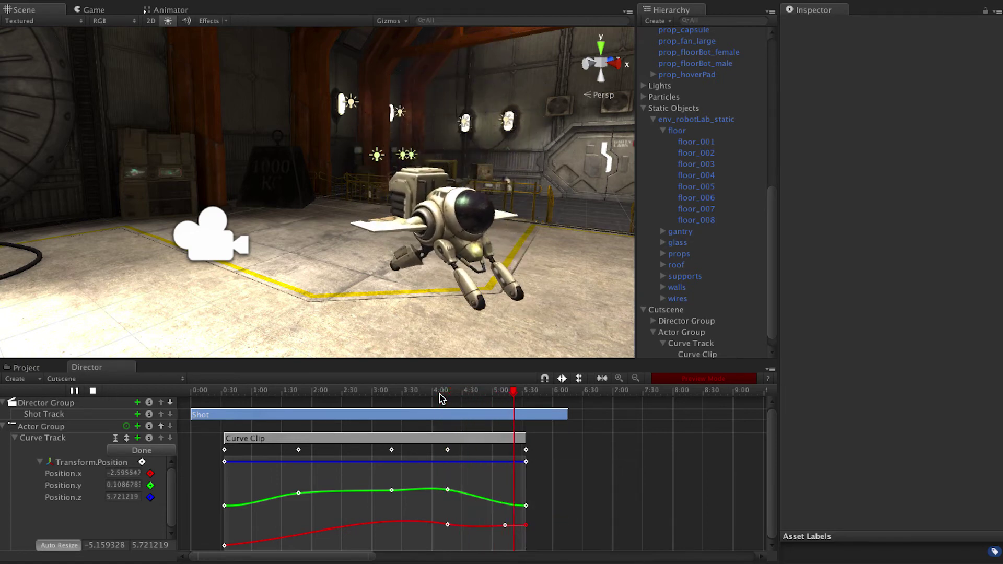
{"action": "left_click", "coordinate": [427, 393]}
{"action": "left_click_drag", "start_coordinate": [426, 394], "coordinate": [221, 437]}
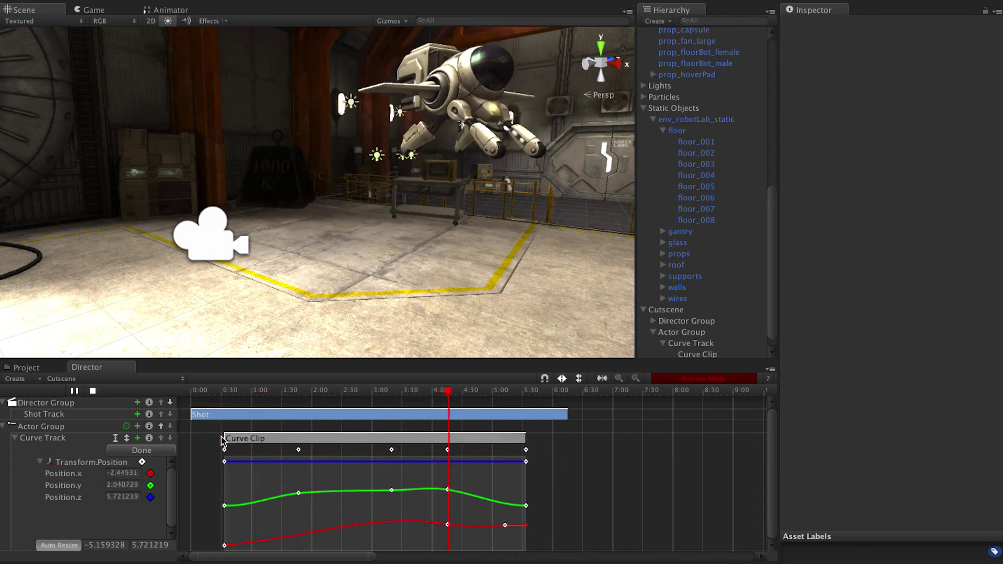
{"action": "key", "text": "space"}
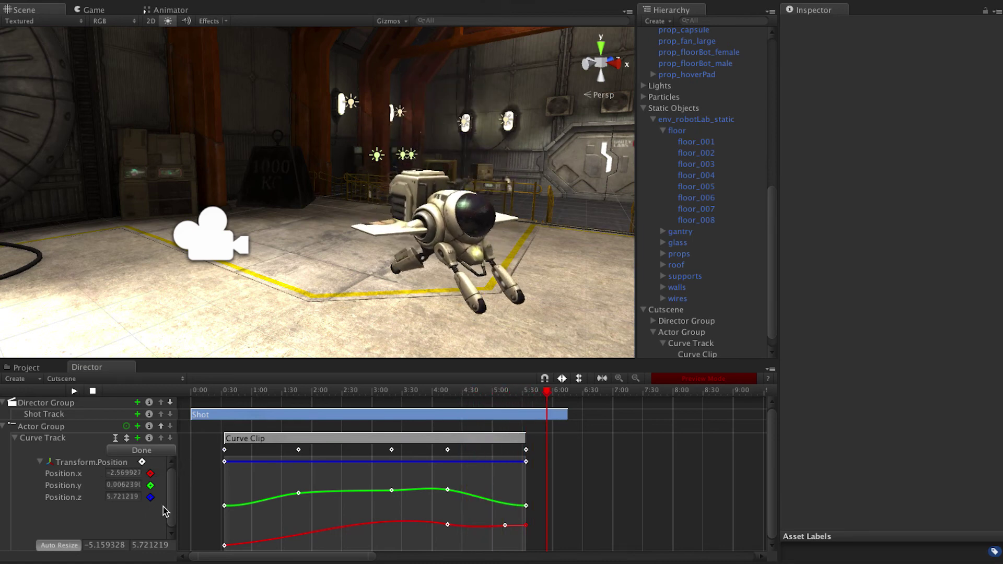
- Set the first Position.x keyframe's tangent to Flat and return the playhead to the start
{"action": "right_click", "coordinate": [223, 548]}
{"action": "left_click", "coordinate": [243, 541]}
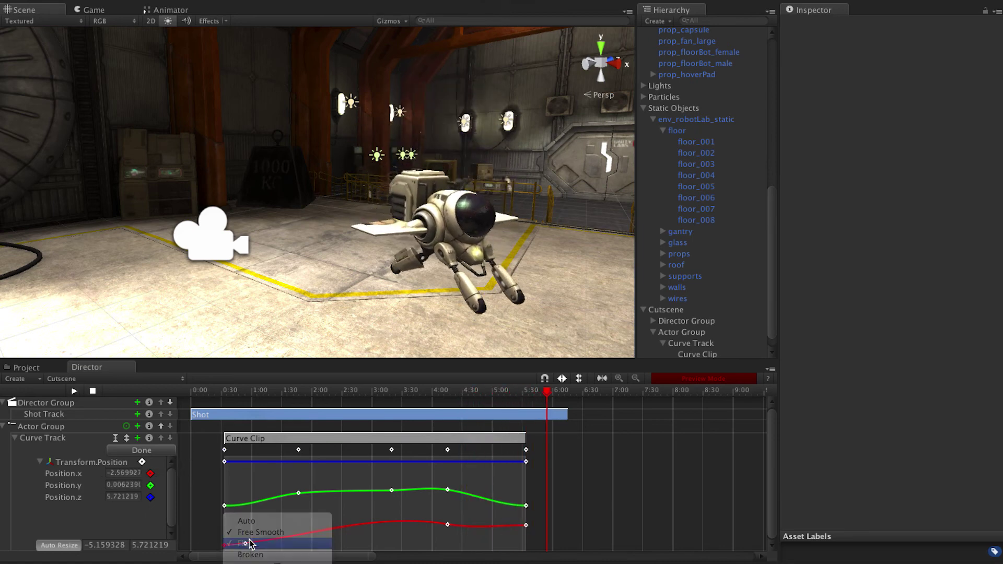
{"action": "left_click_drag", "start_coordinate": [237, 394], "coordinate": [192, 392]}
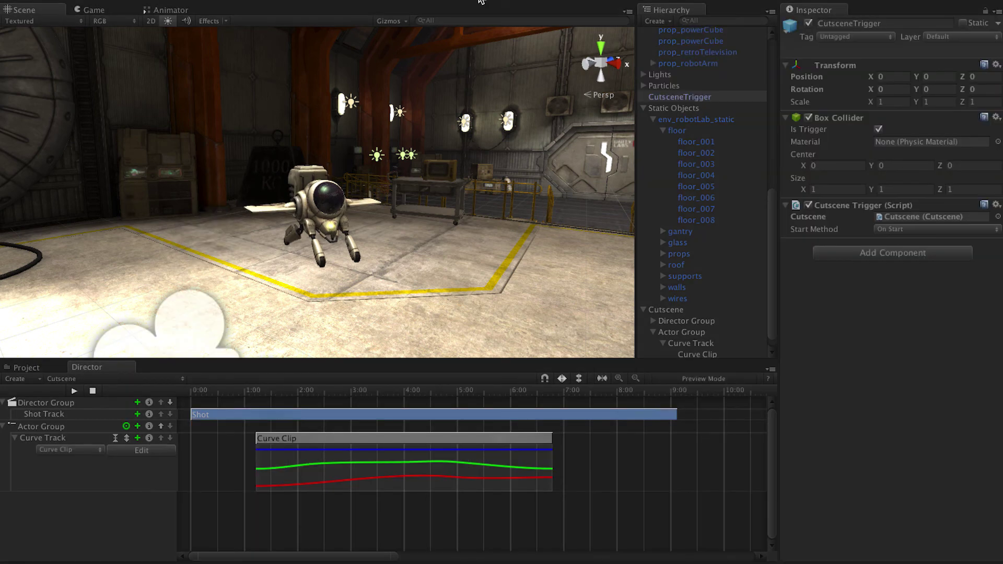
- Run the scene in Play mode to watch the cutscene through the game camera
{"action": "left_click", "coordinate": [481, 1]}
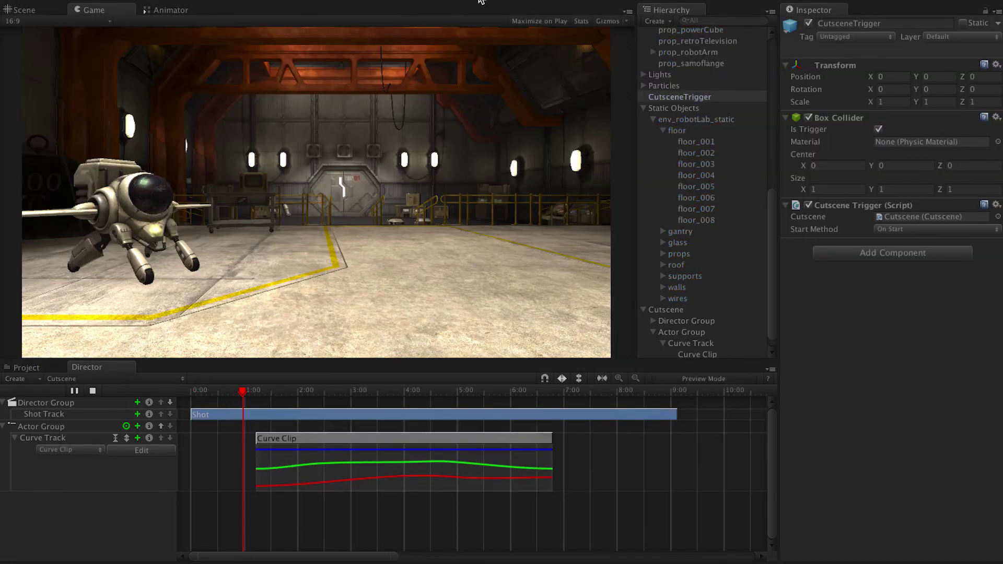